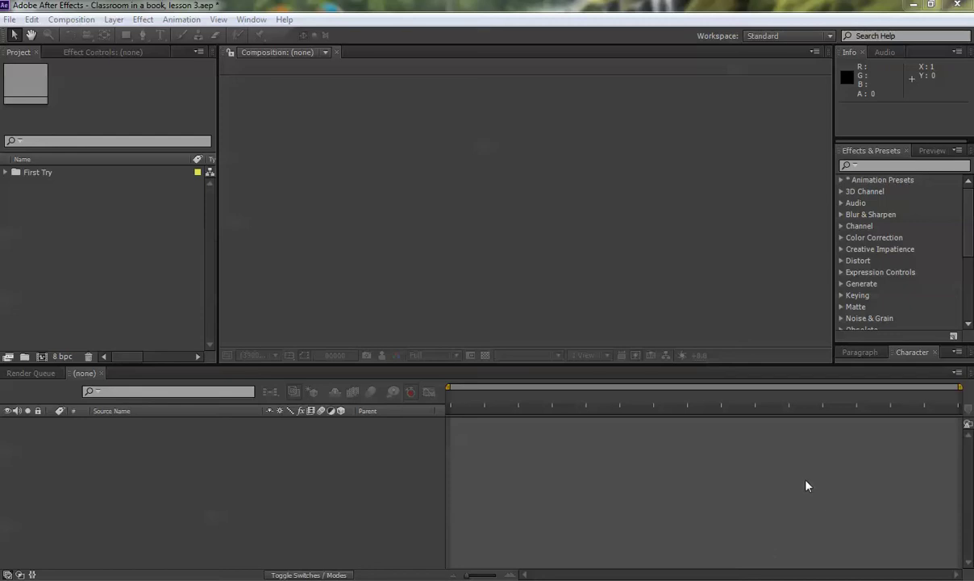
Open the Lesson03 movie from Lesson03 > Sample_Movie in QuickTime Player.
left_click(914, 6)
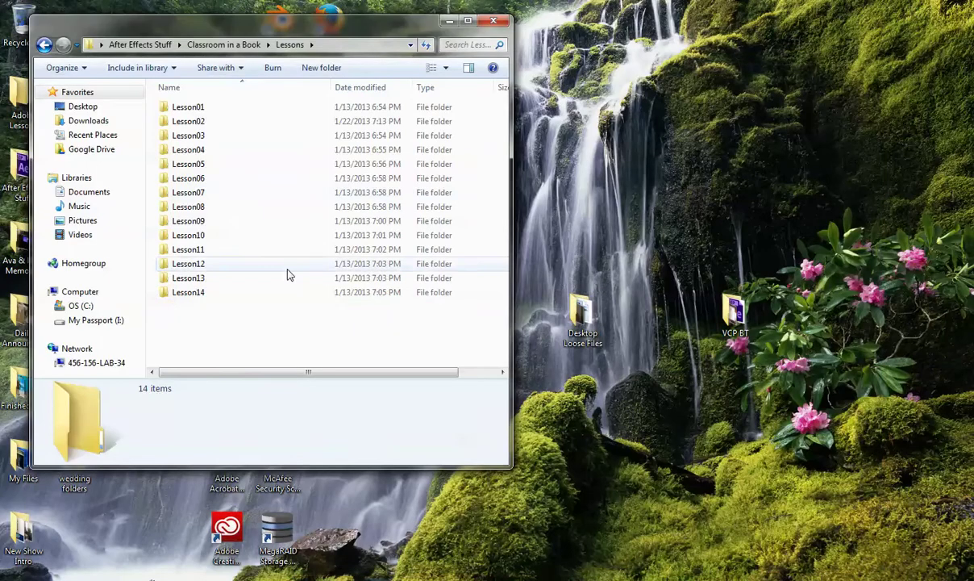
double_click(165, 139)
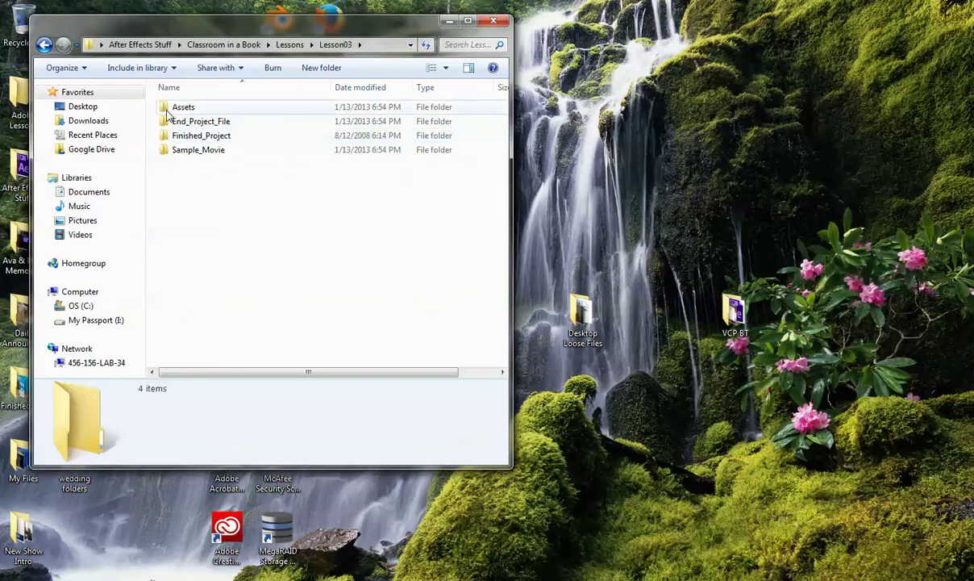
double_click(170, 150)
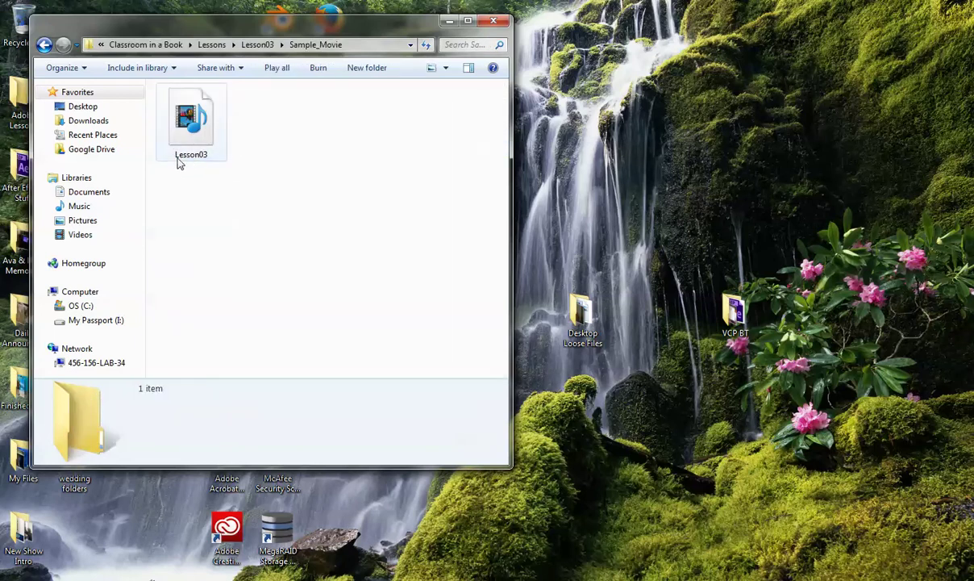
right_click(194, 127)
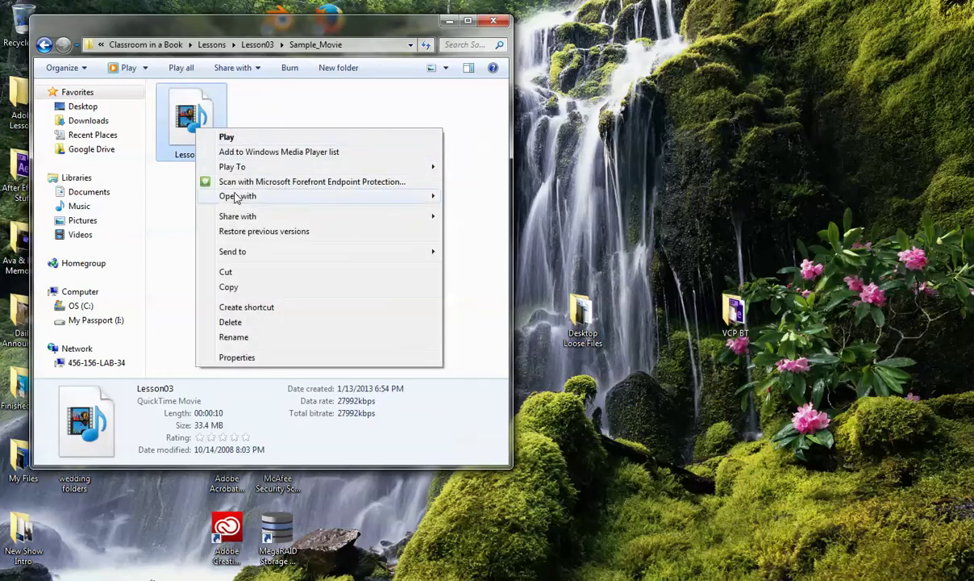
mouse_move(427, 196)
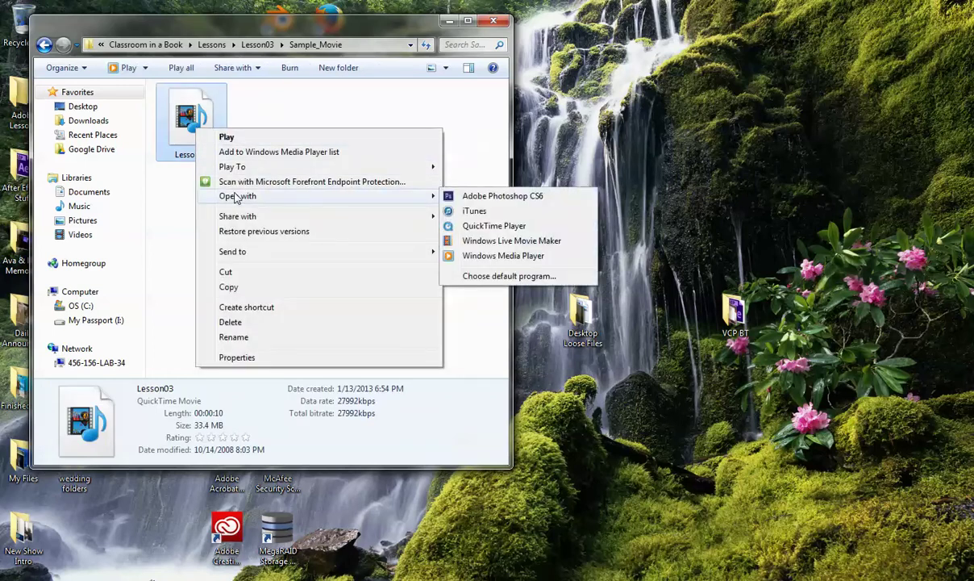
left_click(494, 226)
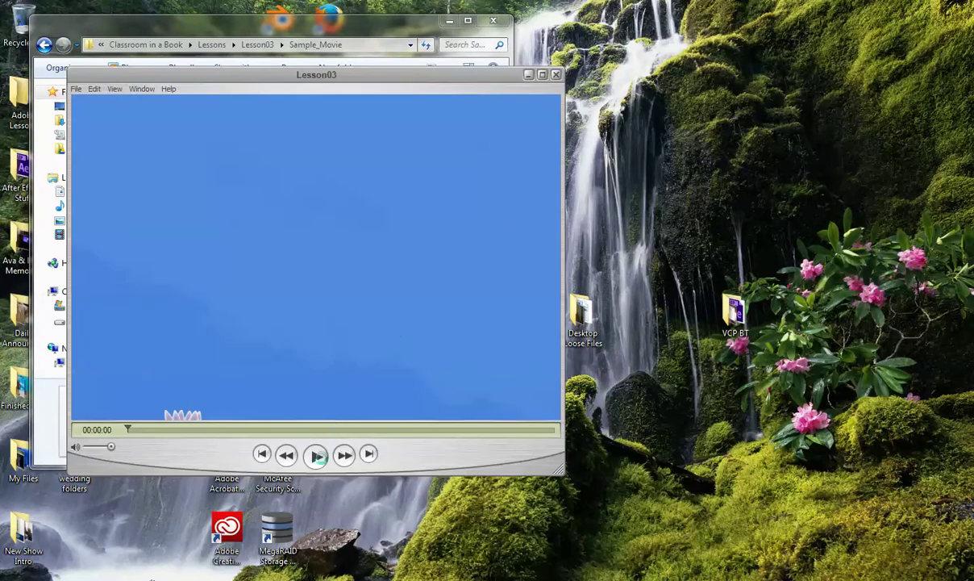
left_click(316, 456)
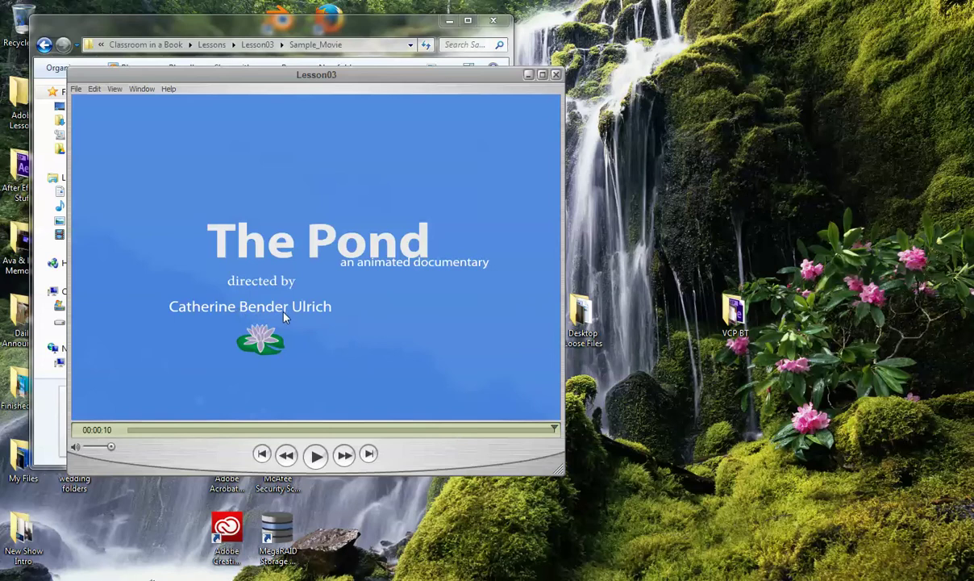
left_click(322, 430)
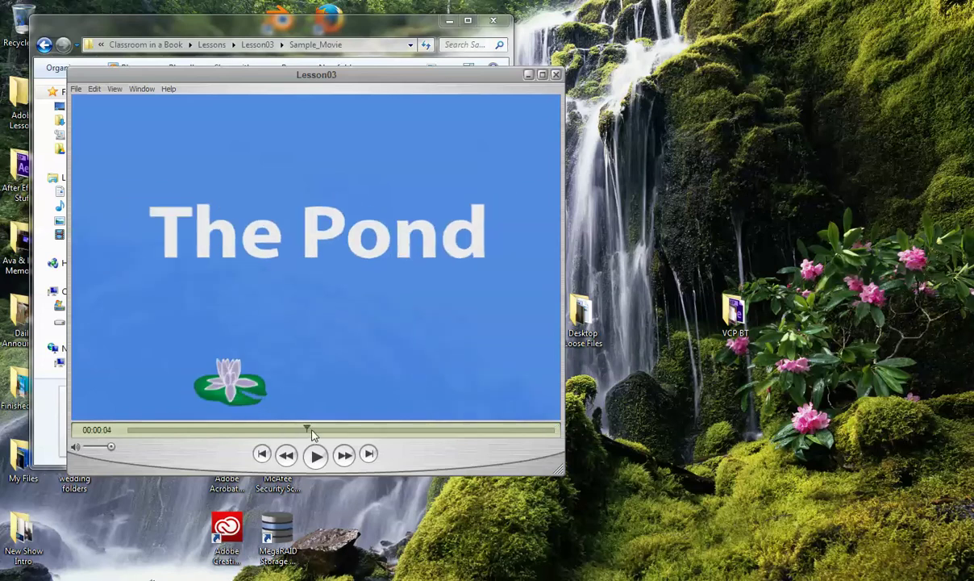
left_click_drag(326, 433, 539, 435)
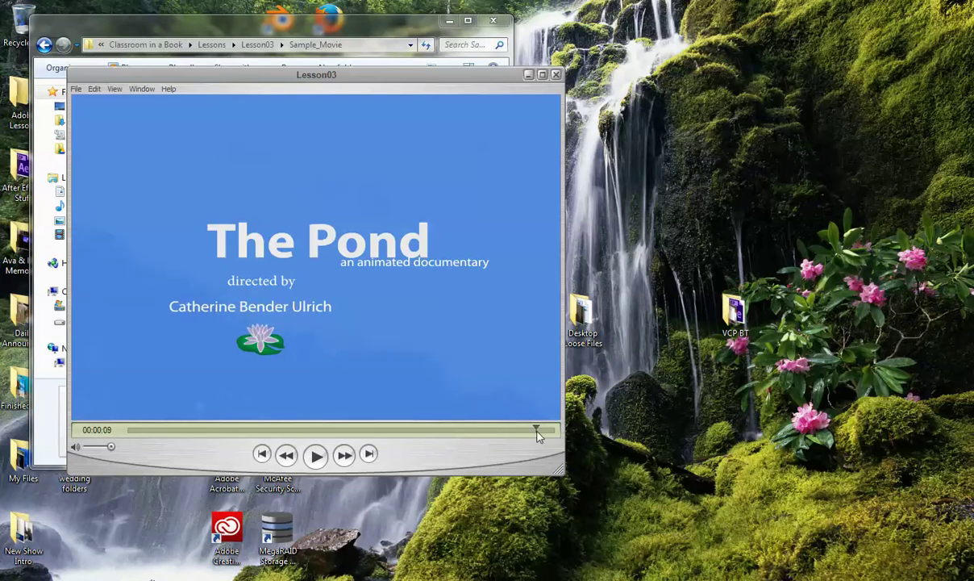
left_click(556, 75)
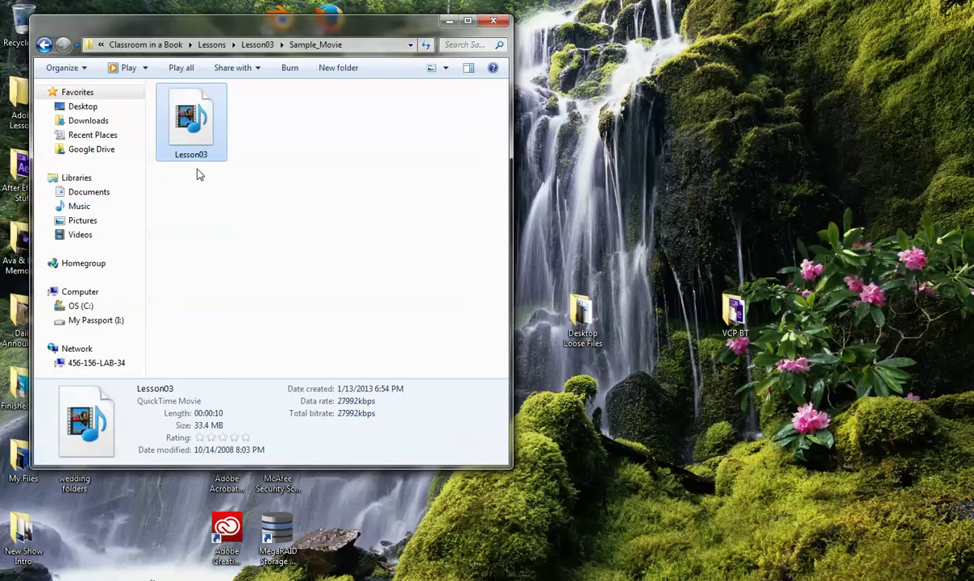
Open the Lesson03 Assets folder and bring its window in front of After Effects.
left_click(44, 44)
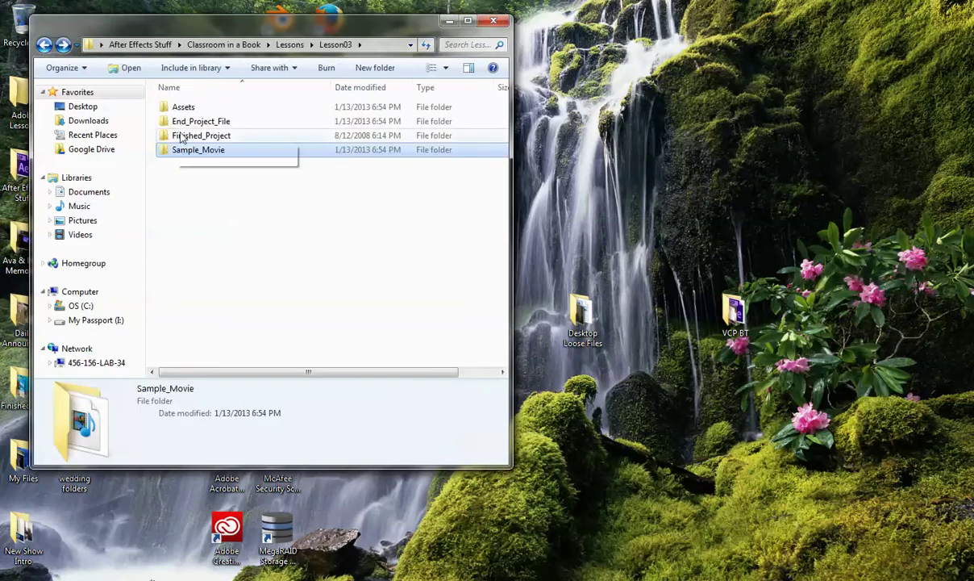
double_click(179, 112)
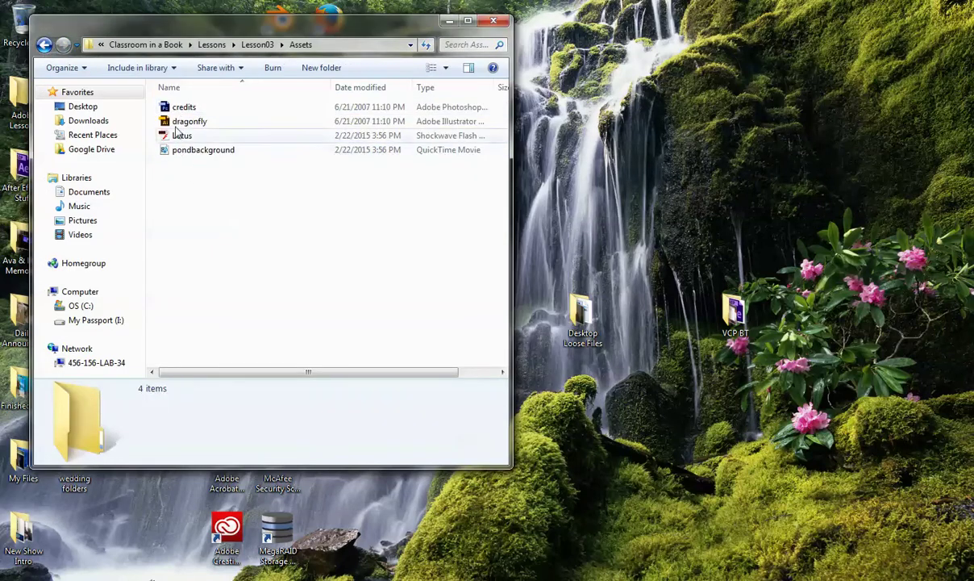
left_click_drag(216, 36, 257, 60)
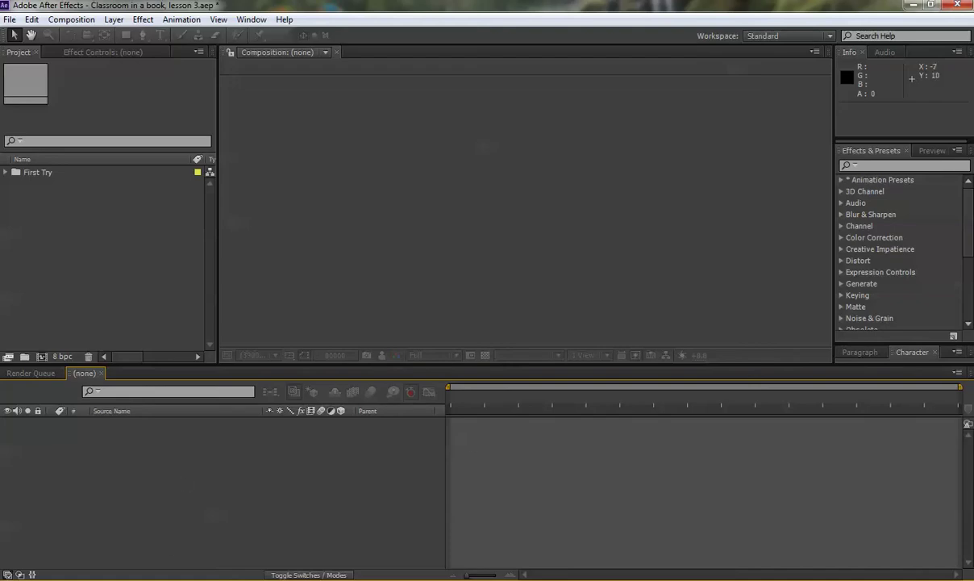
key("alt+Tab")
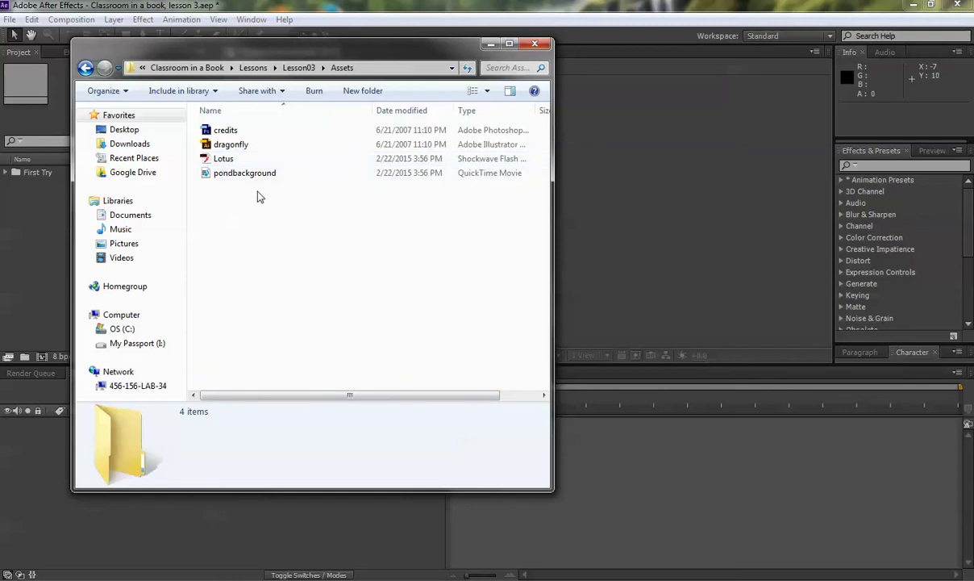
Drag Lotus.swf and pondbackground.mov into the After Effects Project panel.
left_click_drag(250, 191, 224, 163)
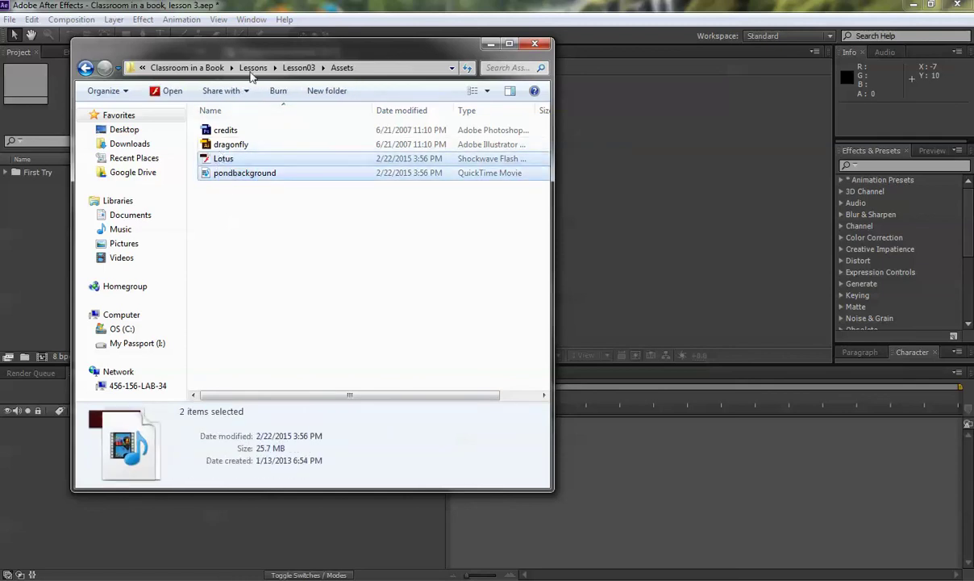
left_click_drag(242, 50, 515, 68)
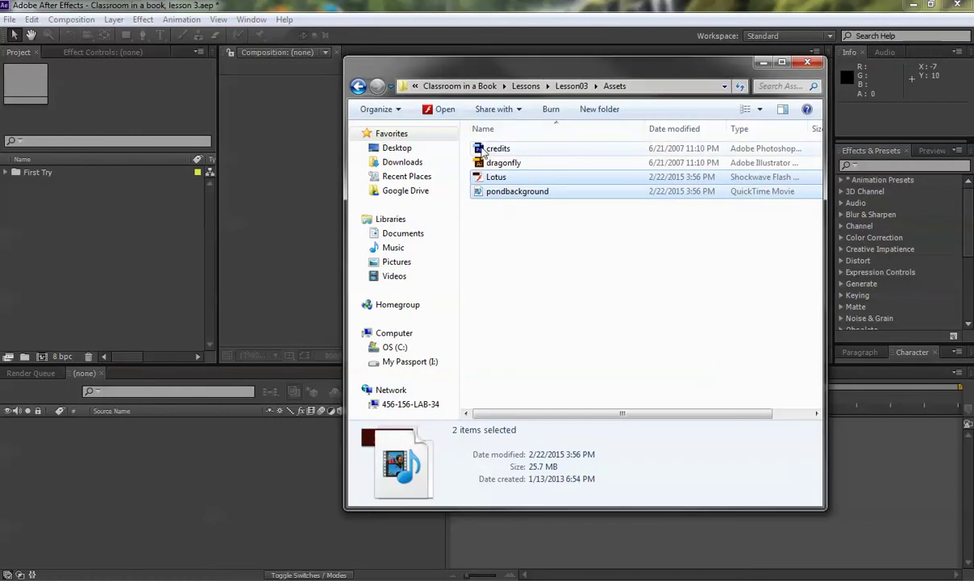
left_click_drag(488, 179, 170, 256)
left_click(118, 256)
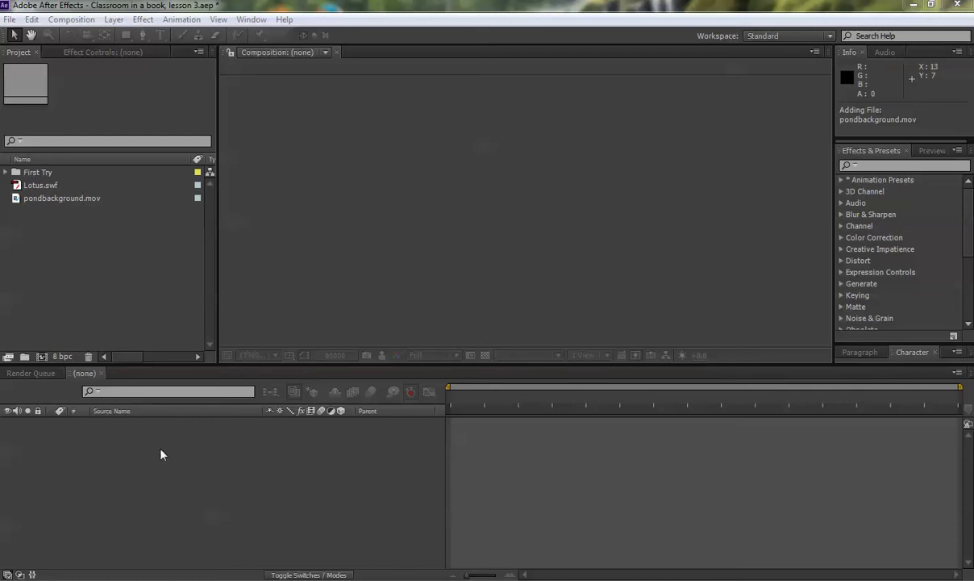
Create composition 'The Pond' using the NTSC DV preset (720×480, 29.97 fps).
left_click(42, 355)
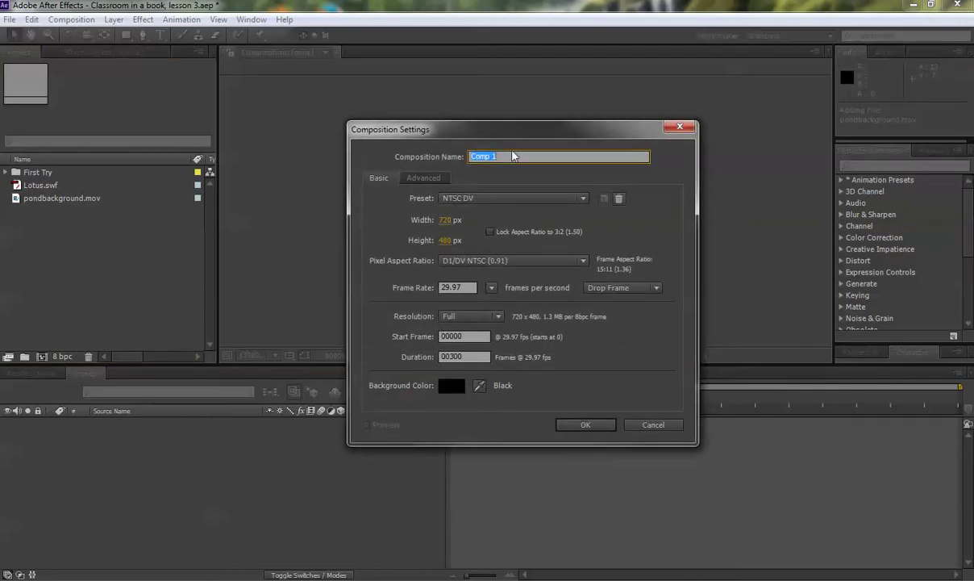
type("The Pond")
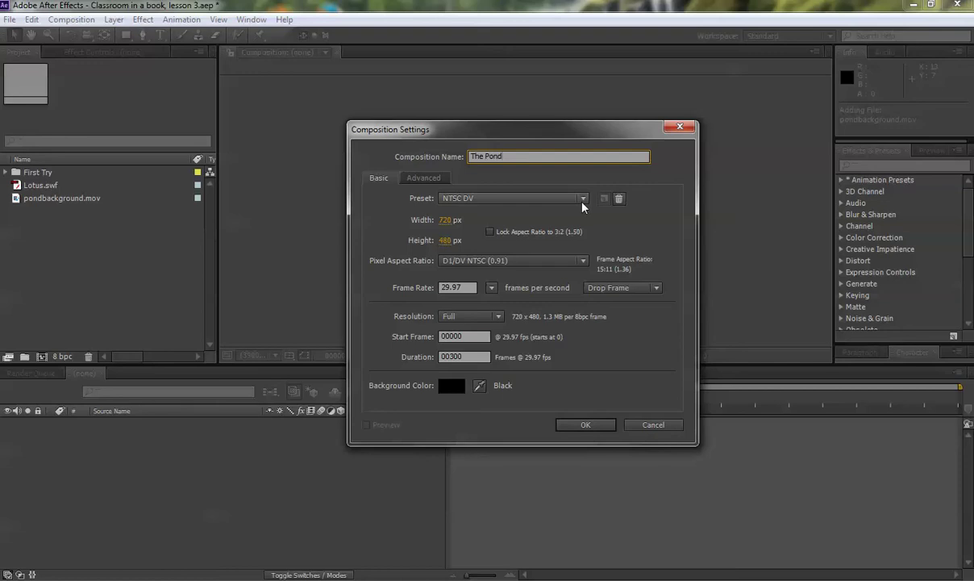
left_click(495, 201)
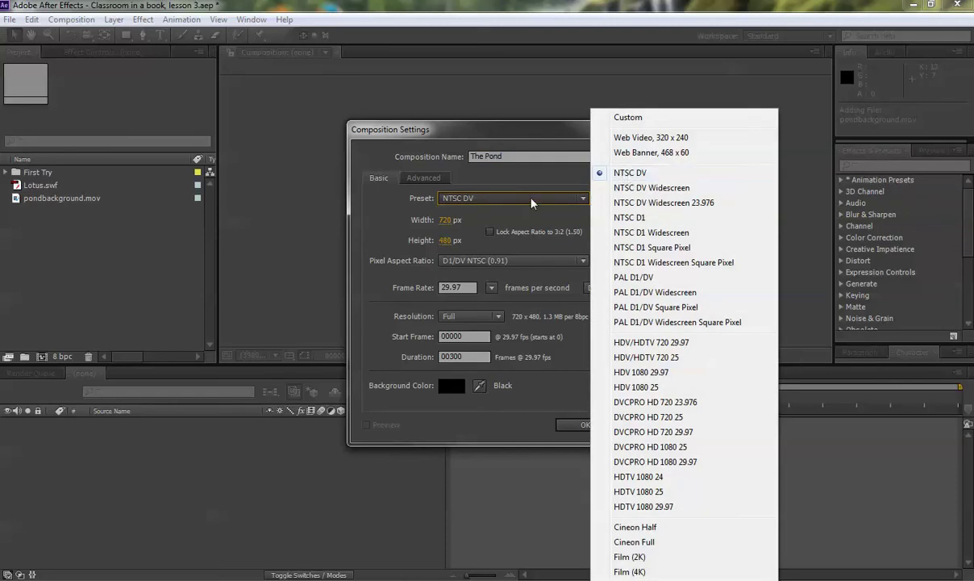
left_click(625, 173)
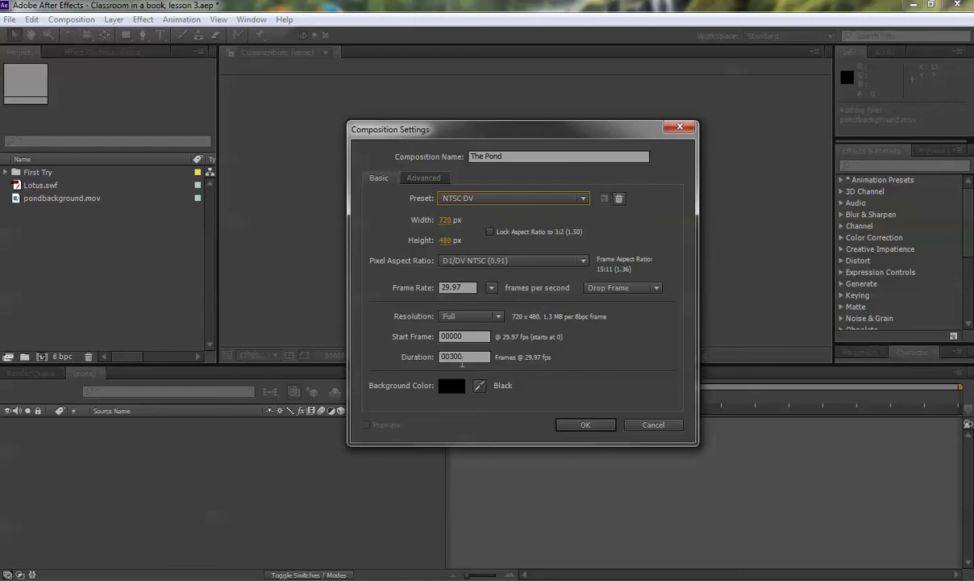
left_click(594, 427)
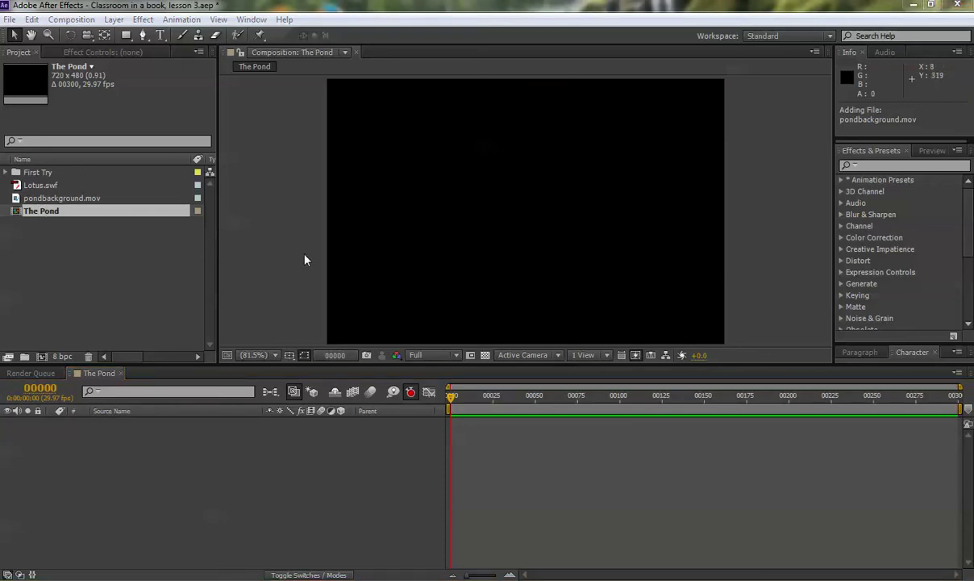
Add Lotus.swf and pondbackground.mov as layers in The Pond, with Lotus on top.
left_click(50, 186)
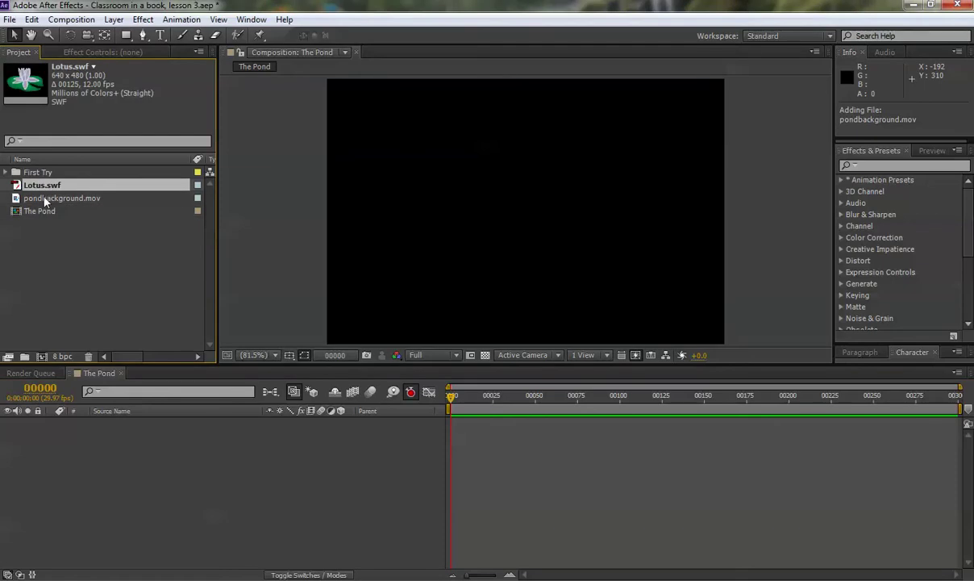
left_click(44, 201, "shift")
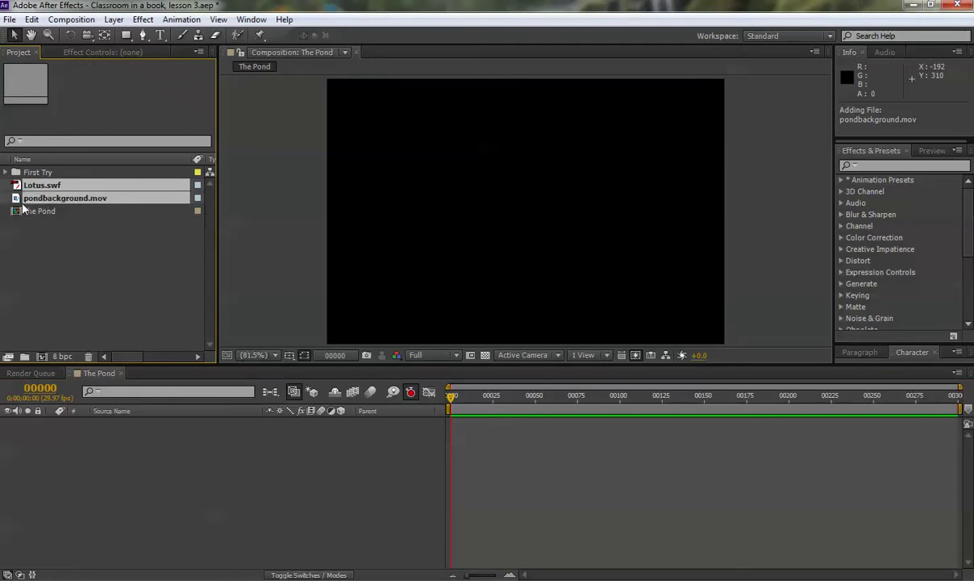
left_click_drag(22, 194, 116, 483)
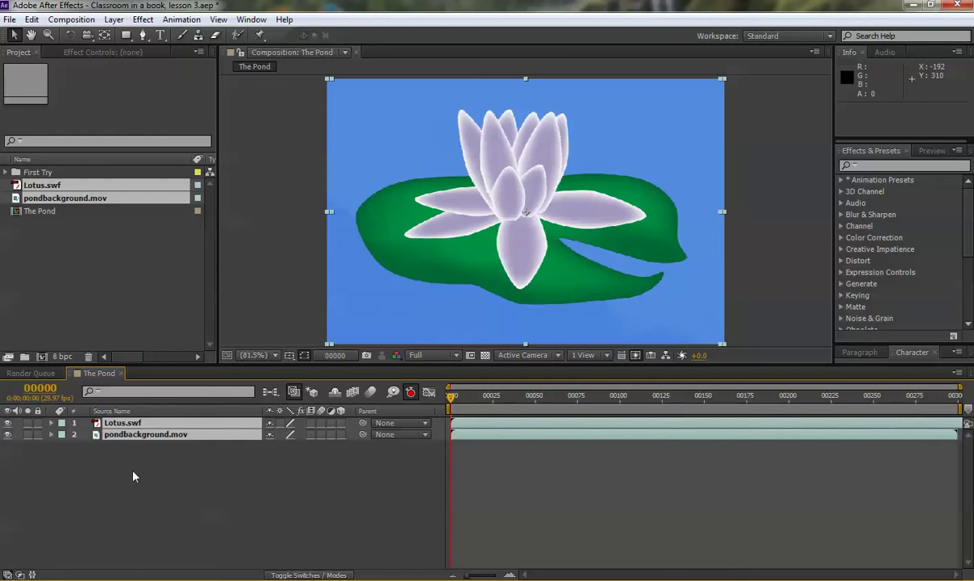
left_click(132, 457)
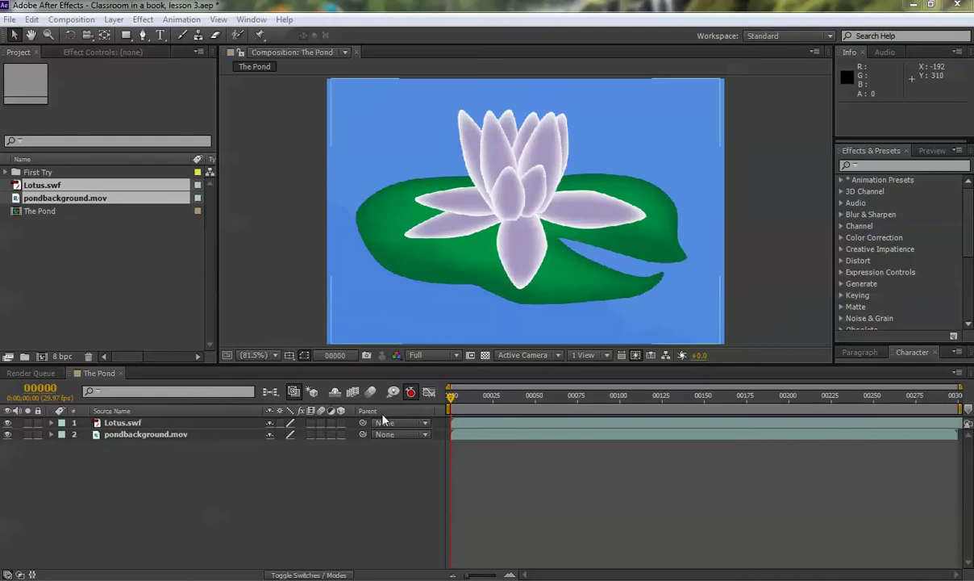
Scale the Lotus.swf layer to 30%.
left_click(122, 424)
left_click(123, 425)
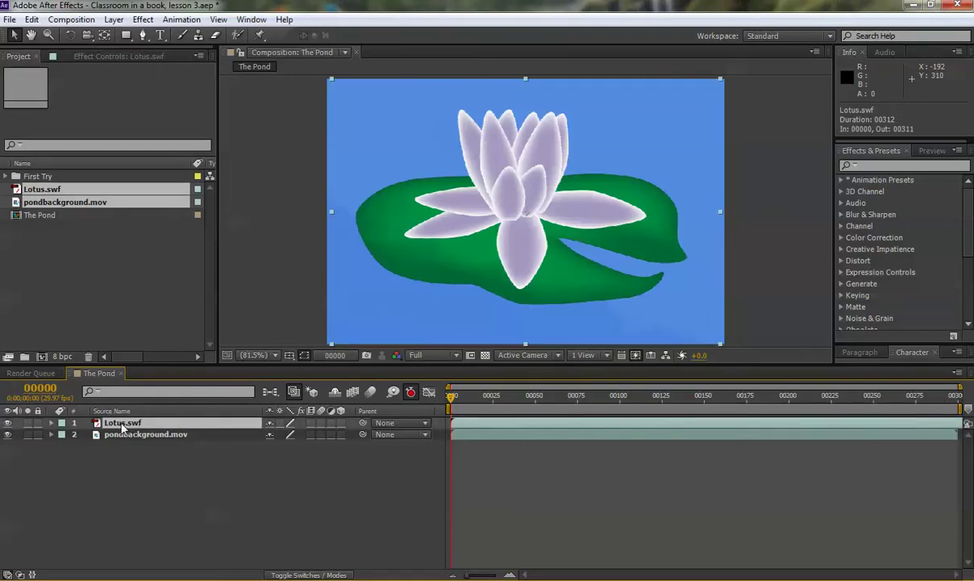
key("s")
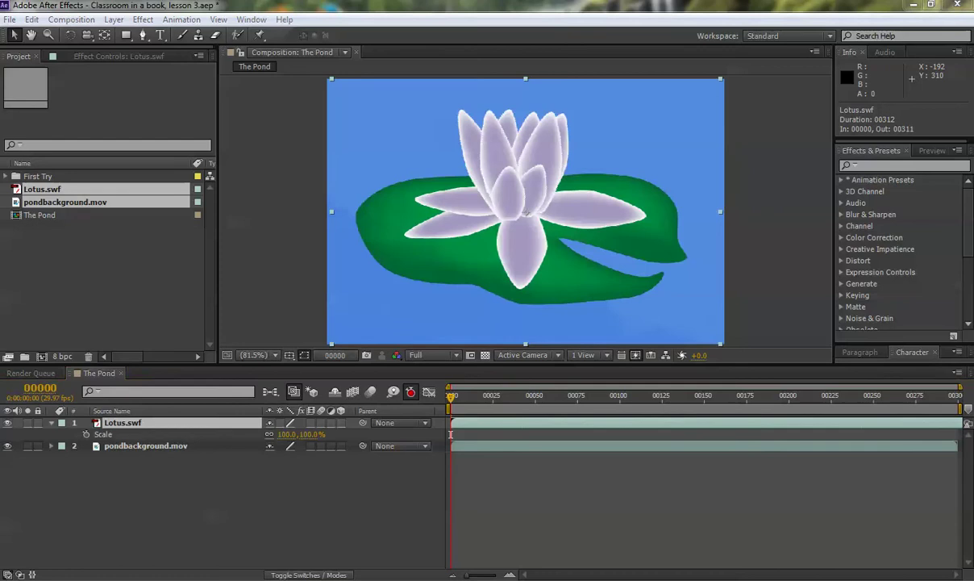
left_click(288, 434)
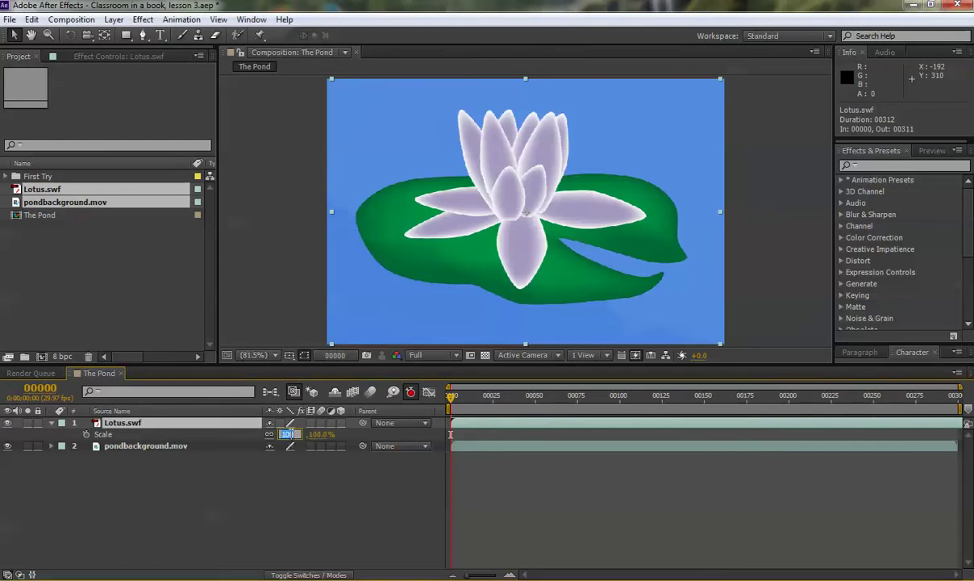
type("30")
key("Return")
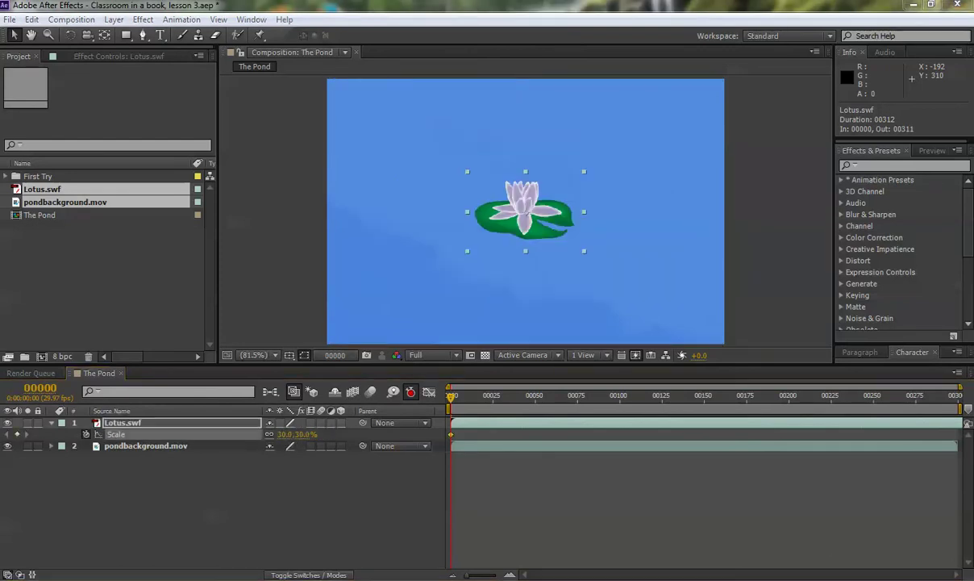
Set the Lotus.swf position to 170, 520 so it sits at the bottom edge.
left_click(136, 426)
key("p")
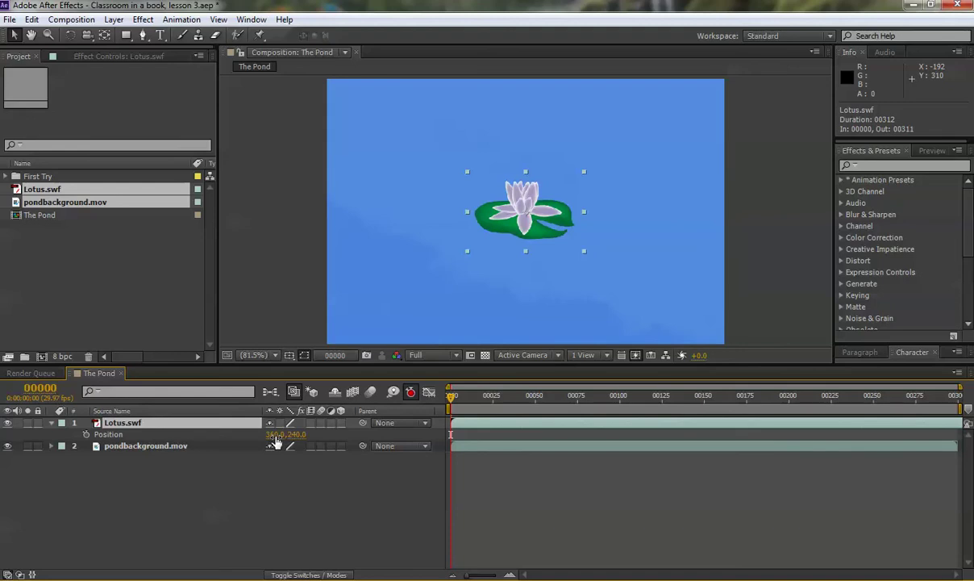
left_click(275, 436)
type("170")
key("Tab")
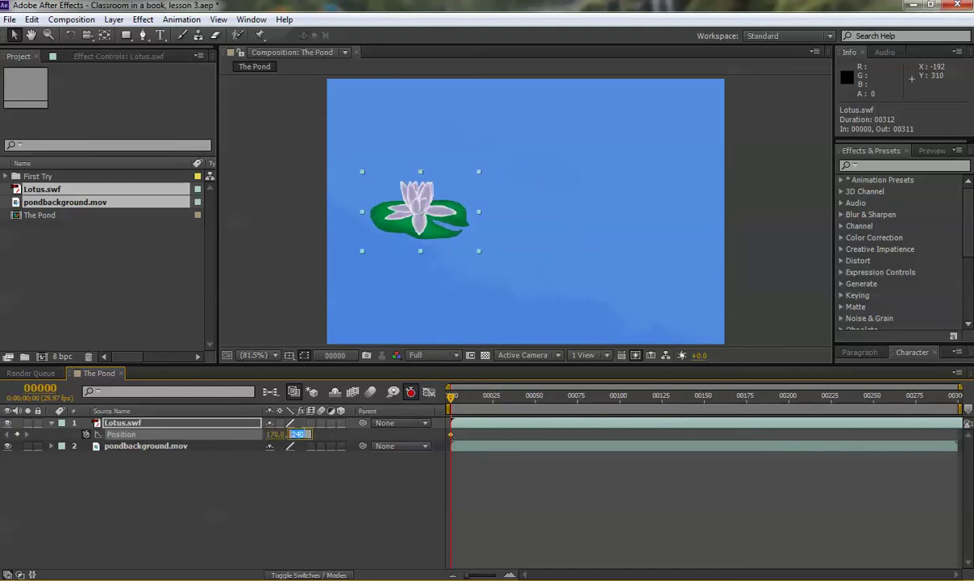
type("520.0")
key("Return")
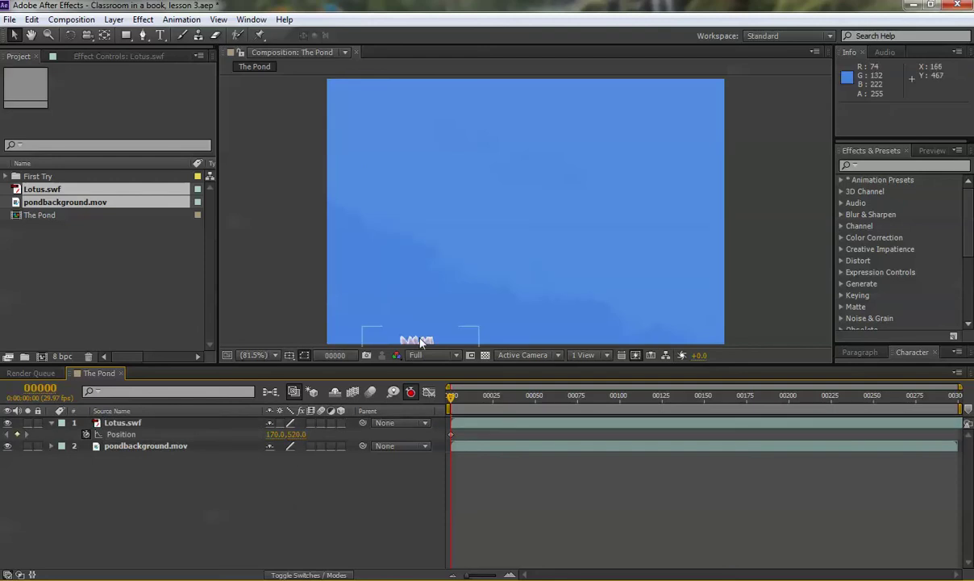
key("ctrl+shift+a")
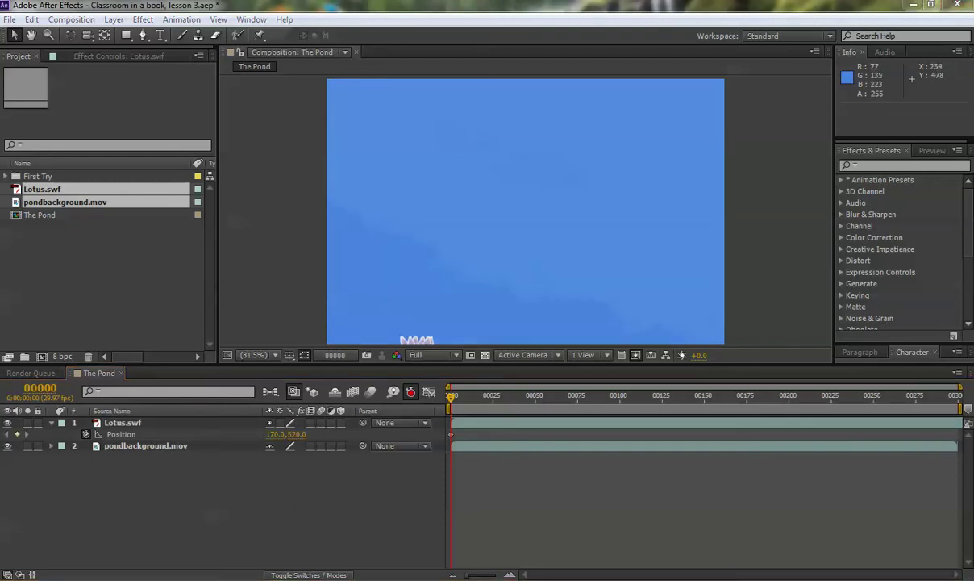
left_click(126, 424)
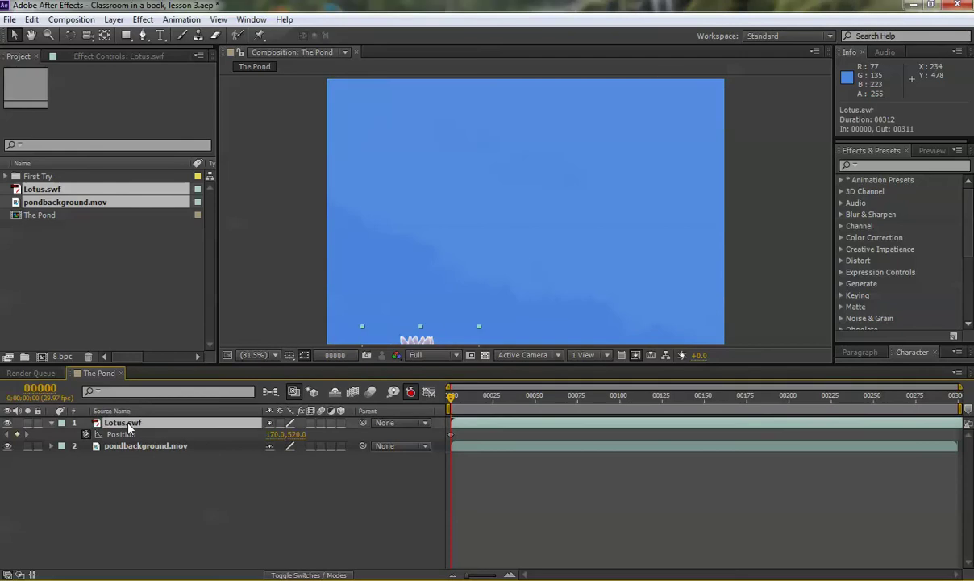
key("p")
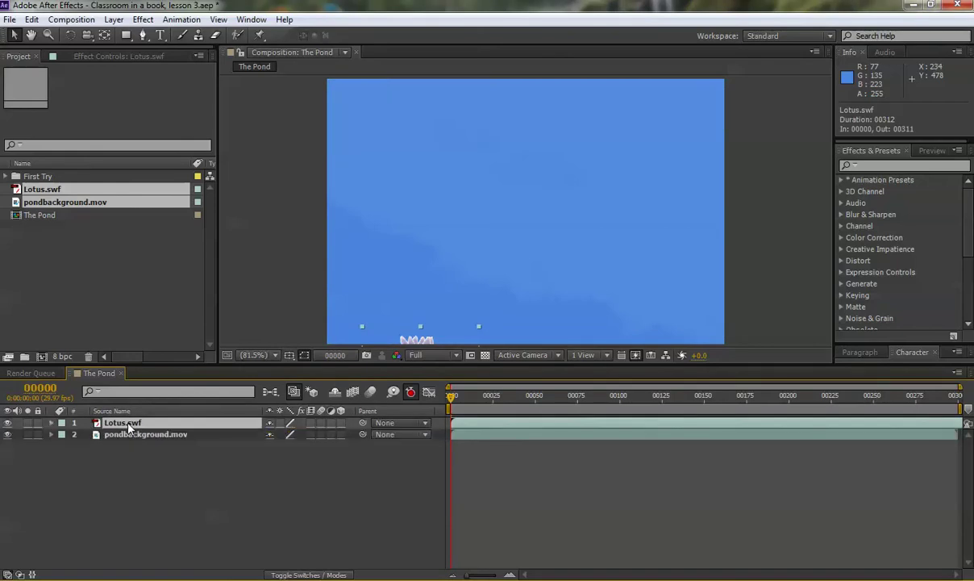
left_click(103, 492)
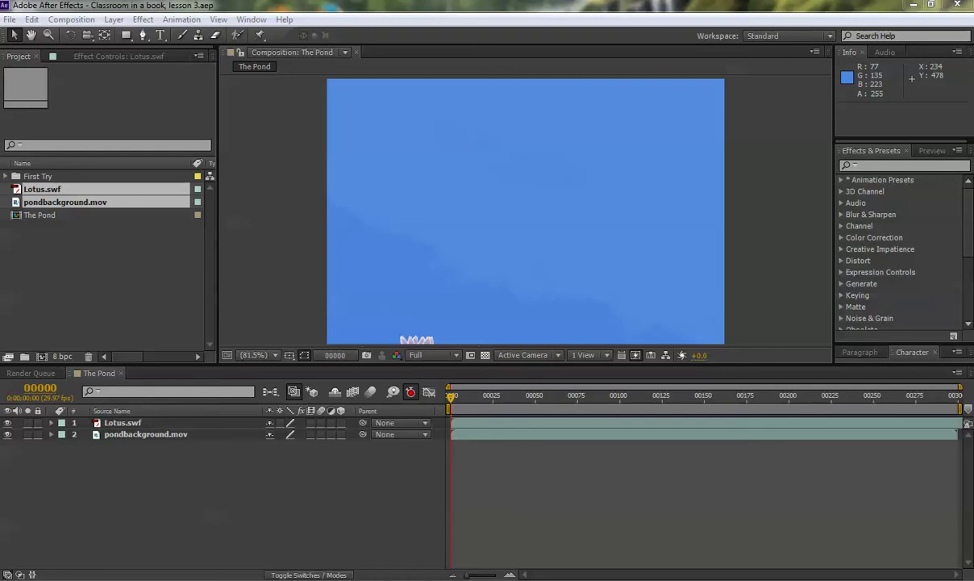
Add a horizontal text layer reading 'The Pond' at the composition's upper left.
left_click(160, 34)
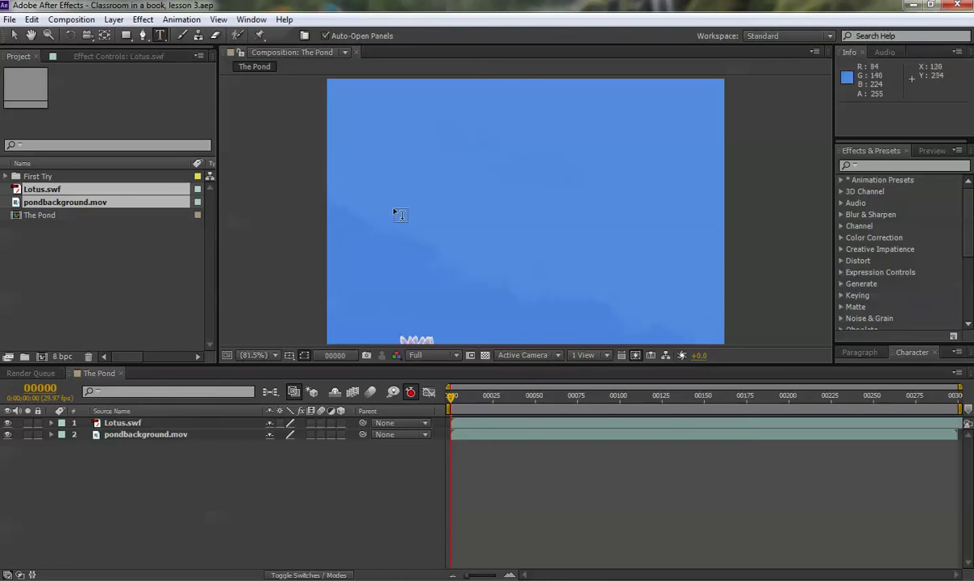
left_click(367, 201)
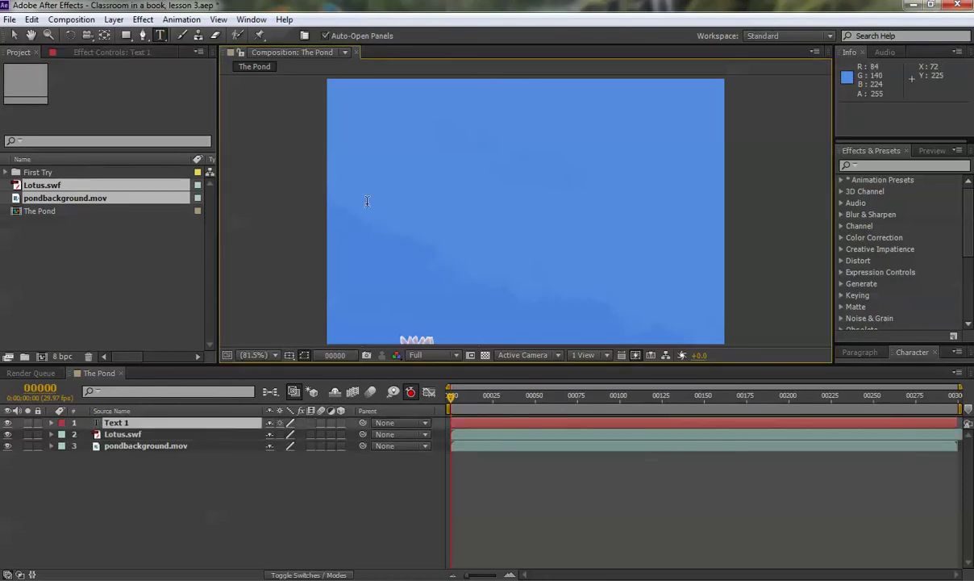
type("The Pond")
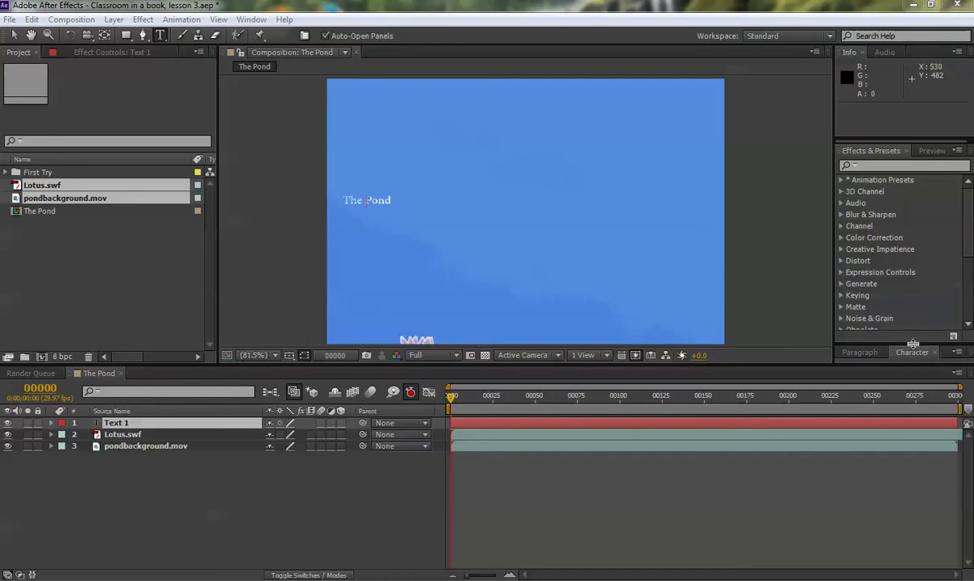
Resize the right-side panels to give the Character panel more room.
left_click_drag(913, 343, 913, 200)
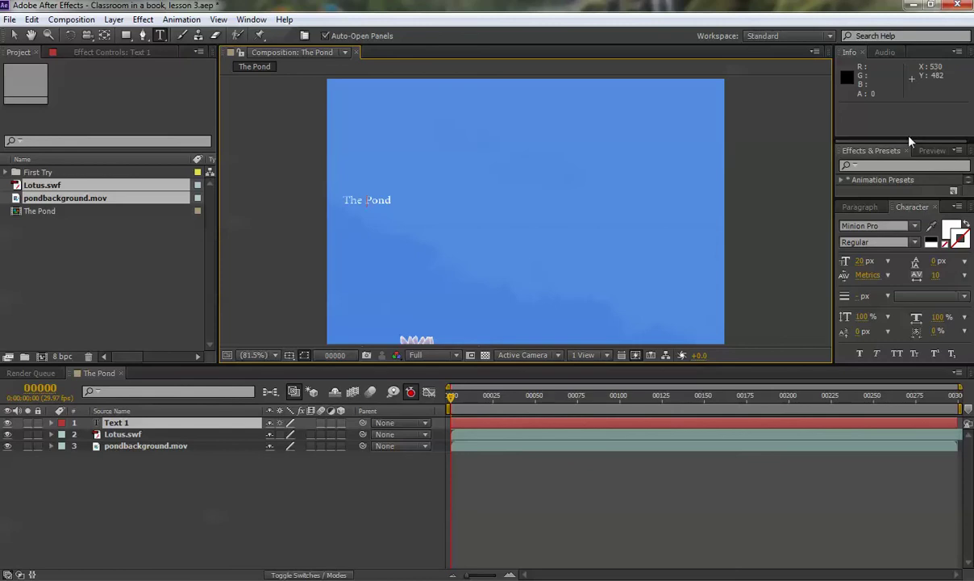
left_click_drag(908, 139, 908, 106)
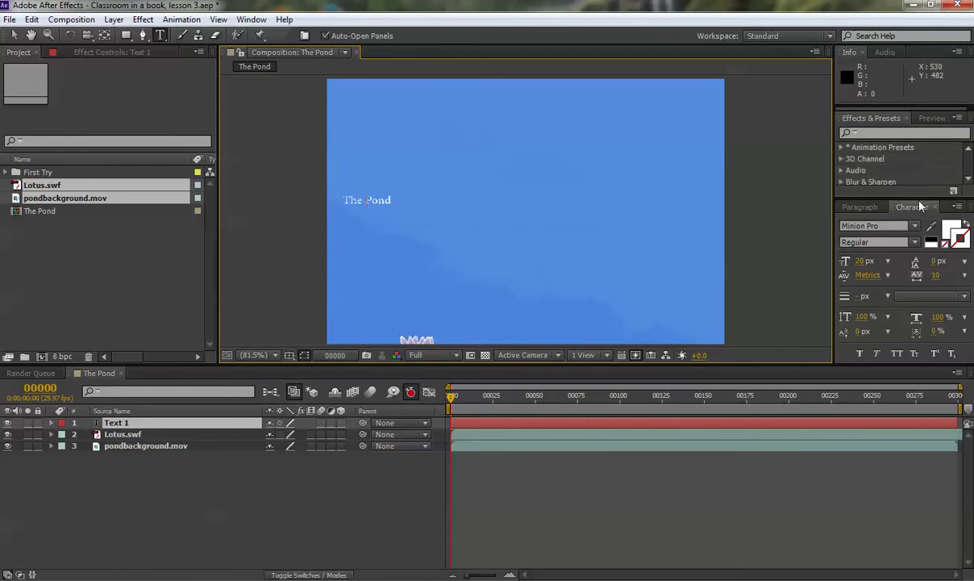
left_click_drag(919, 198, 913, 177)
left_click(859, 184)
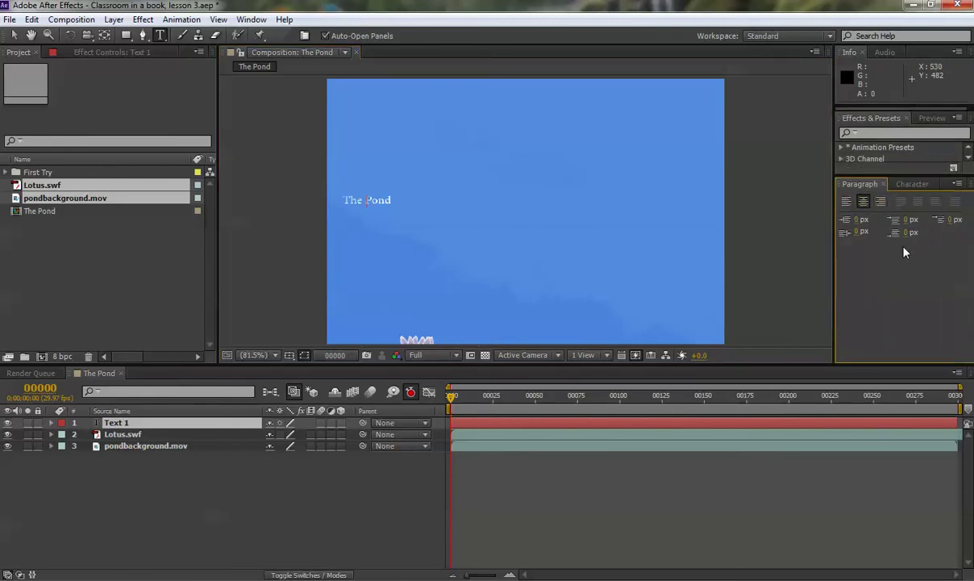
left_click(912, 185)
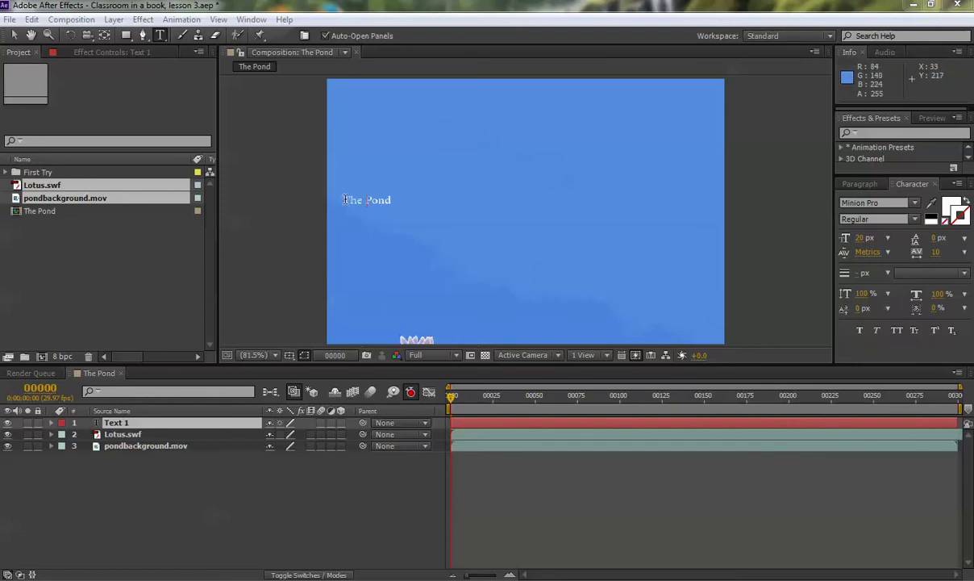
Set the title text to white Myriad Pro Bold at 72 px.
left_click_drag(329, 192, 388, 200)
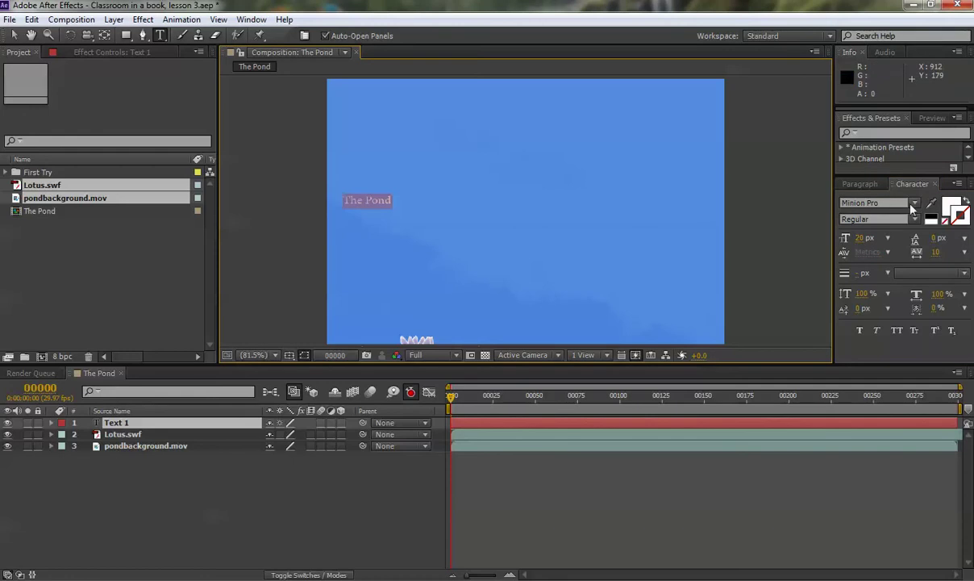
left_click(914, 203)
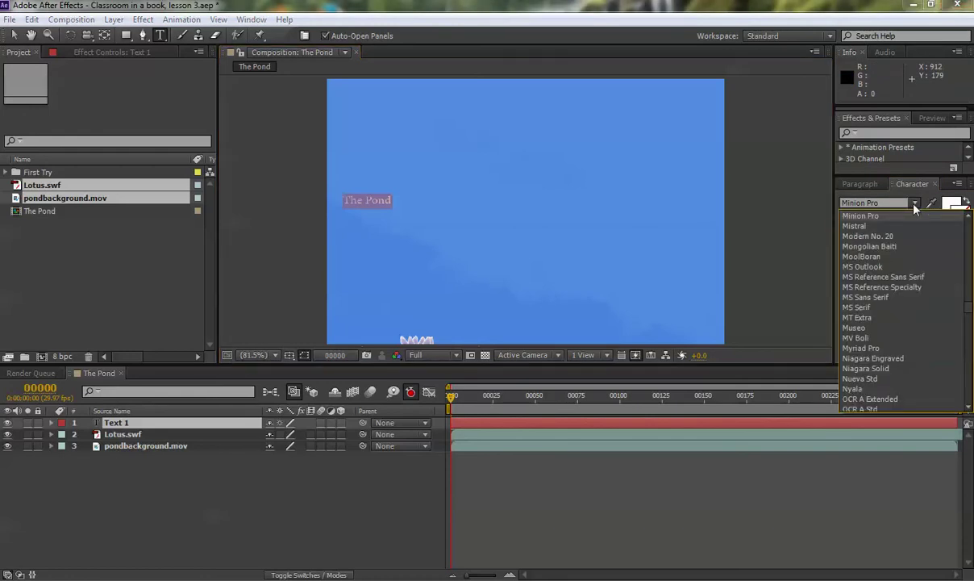
left_click(849, 349)
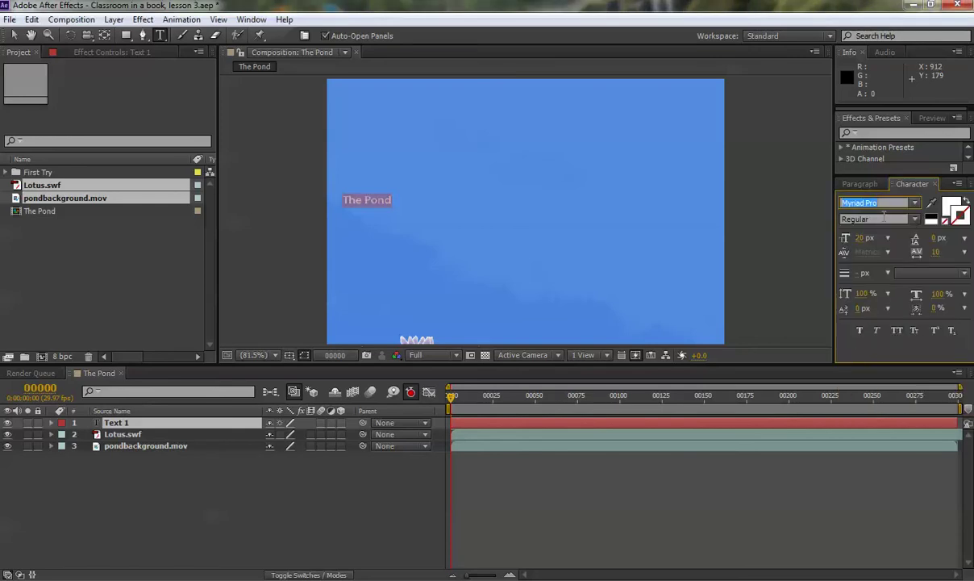
left_click(951, 206)
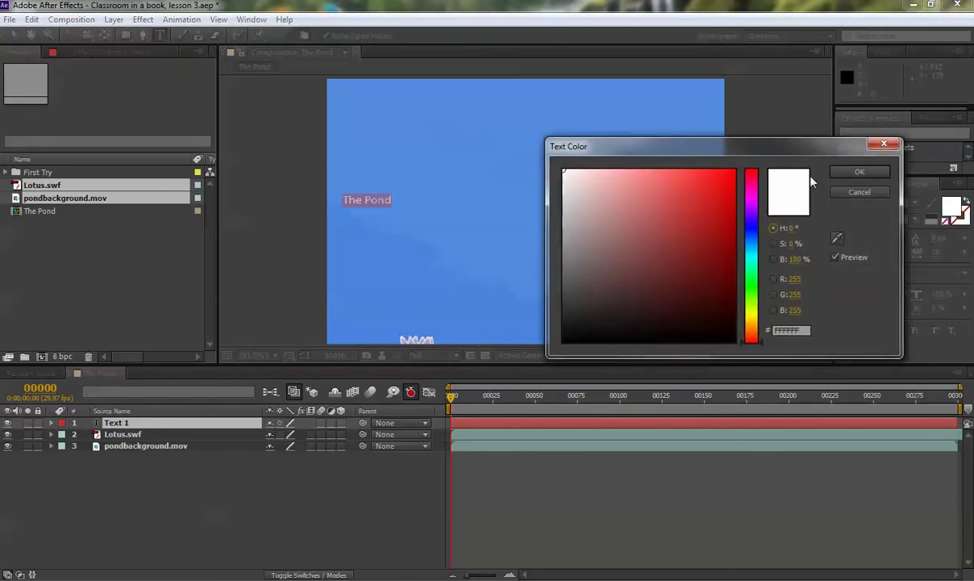
left_click(860, 171)
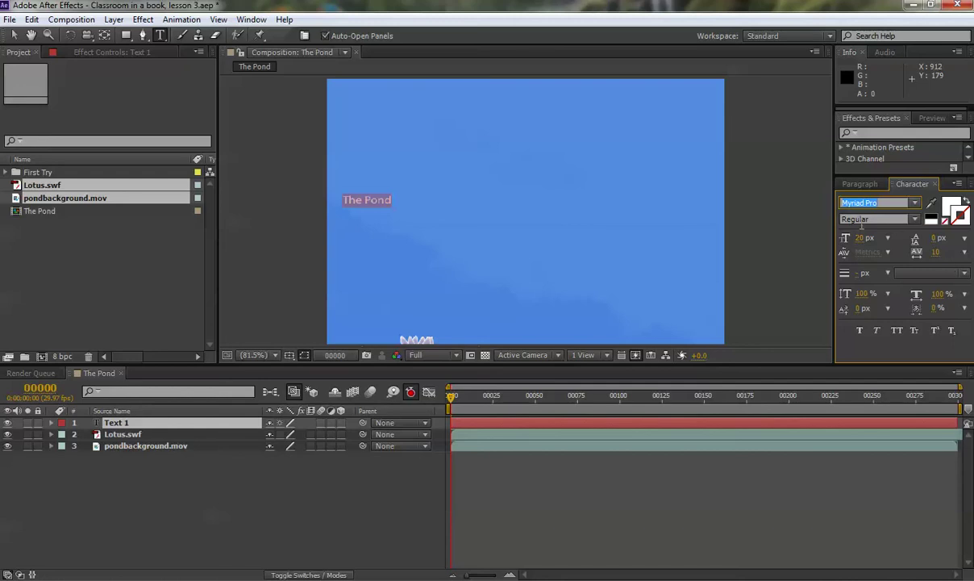
left_click(876, 219)
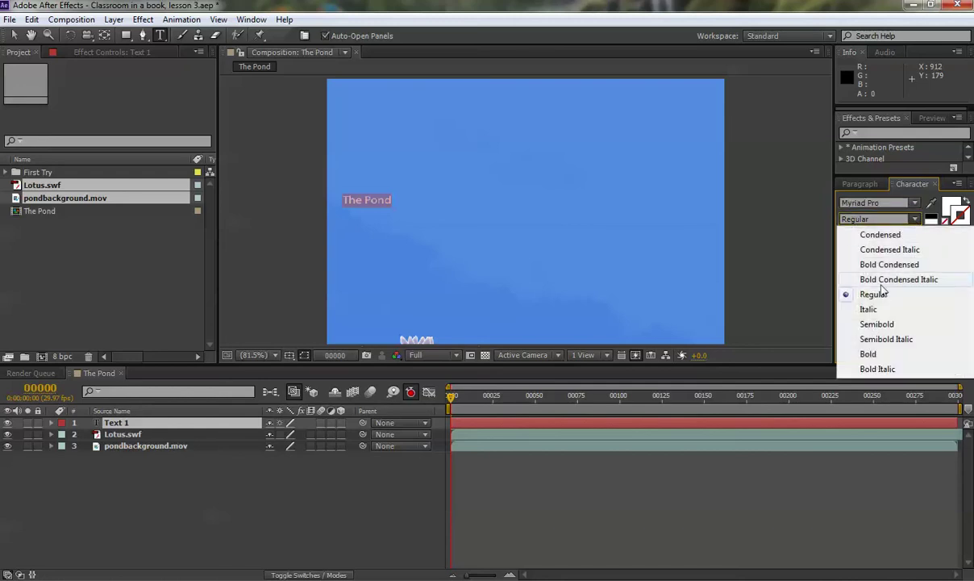
left_click(869, 354)
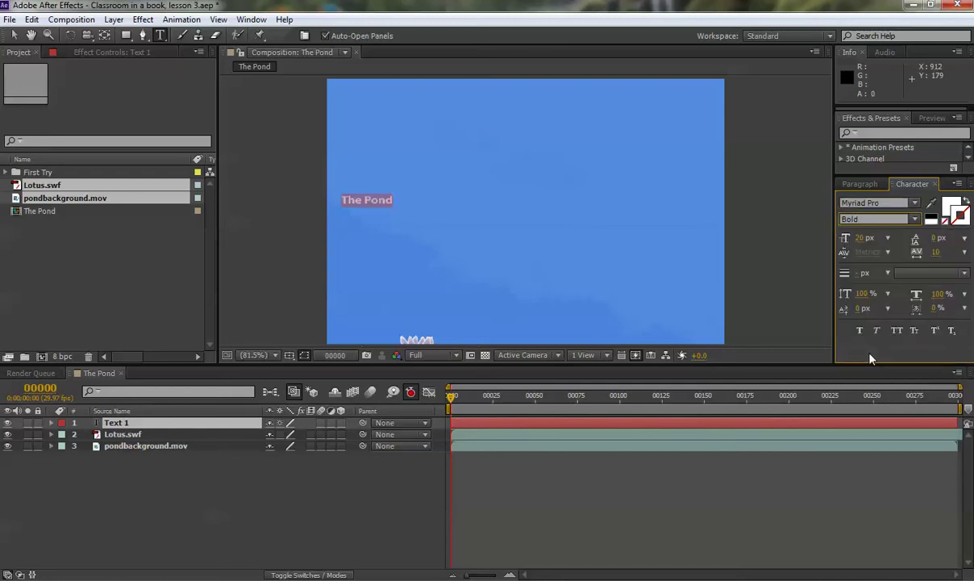
left_click(860, 237)
type("72")
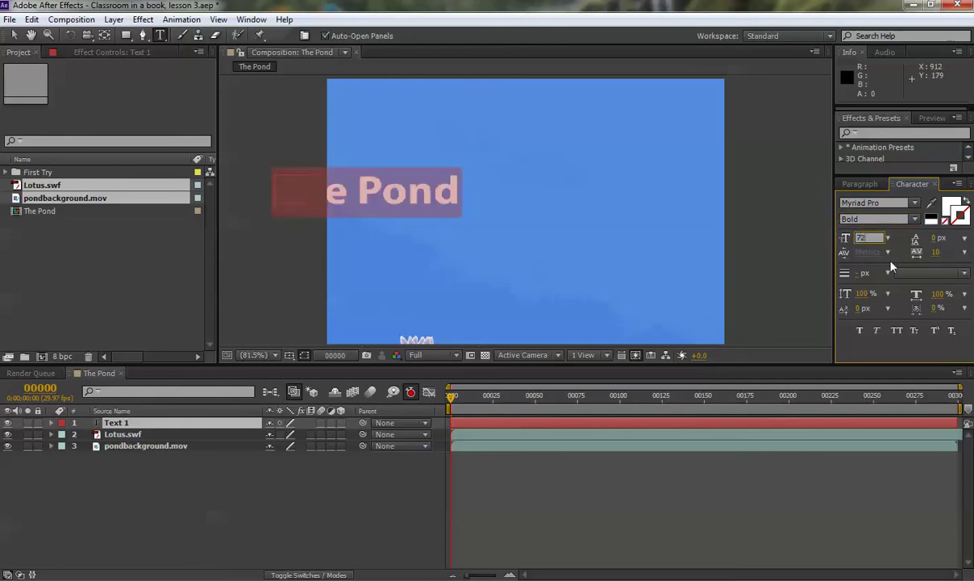
key("Return")
Move the title to the composition centre and center-align its paragraph.
left_click(13, 35)
left_click_drag(369, 191, 531, 203)
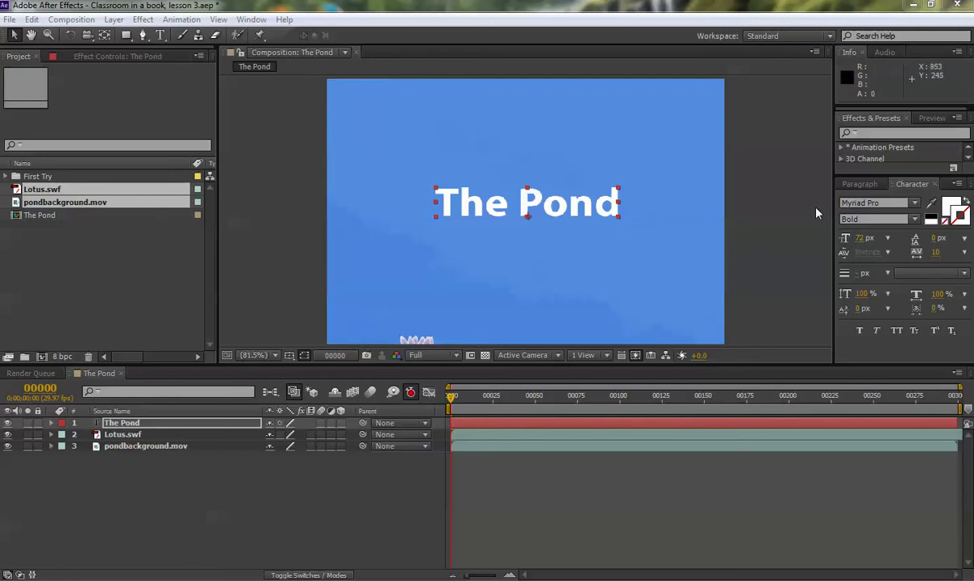
left_click(866, 187)
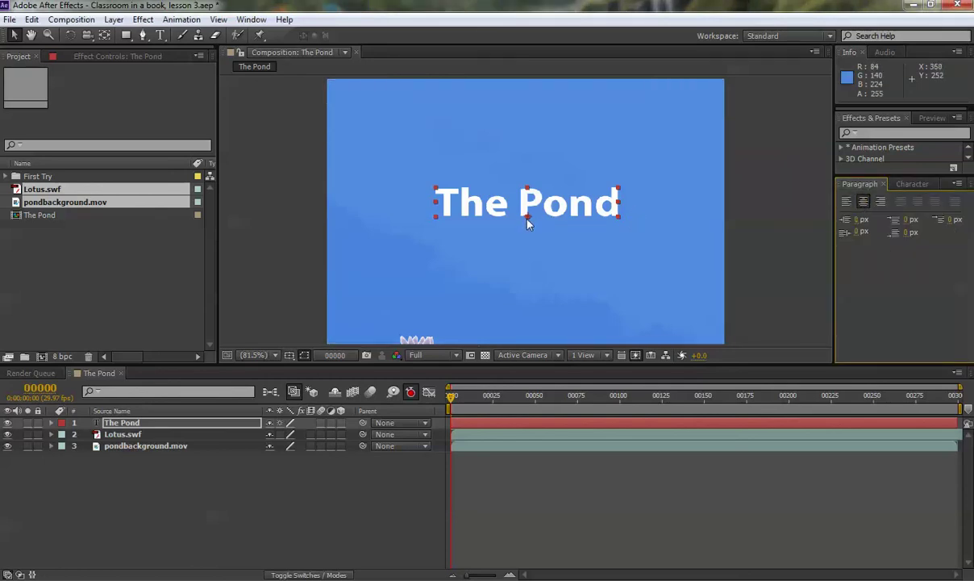
left_click(846, 201)
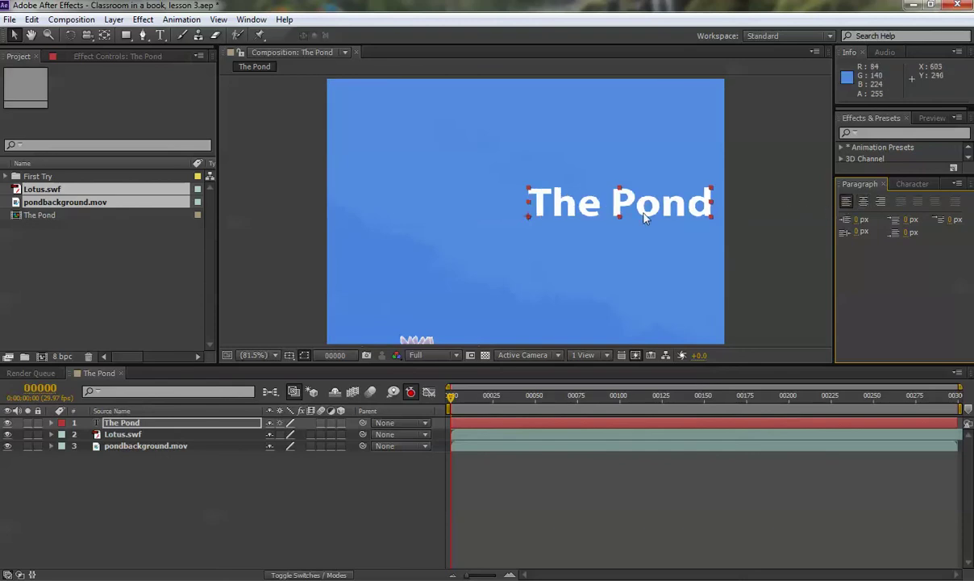
left_click(880, 202)
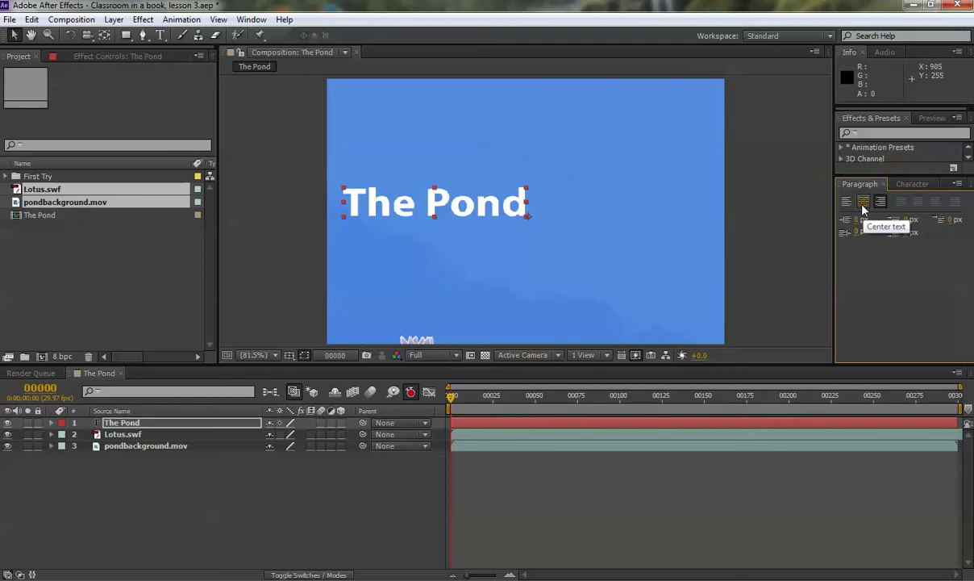
left_click(863, 203)
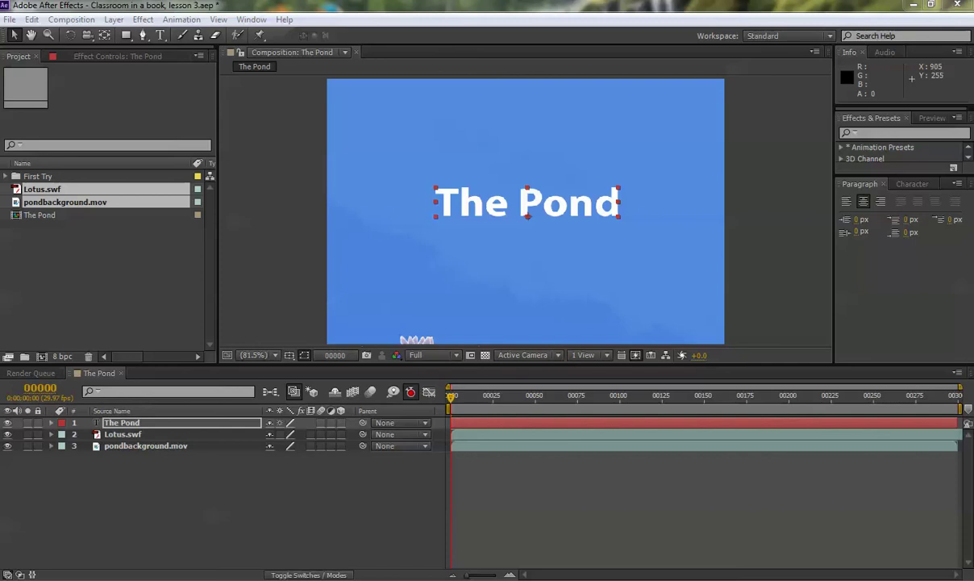
Apply Layer > Transform > Fit to Comp Width to The Pond text layer.
left_click(135, 425)
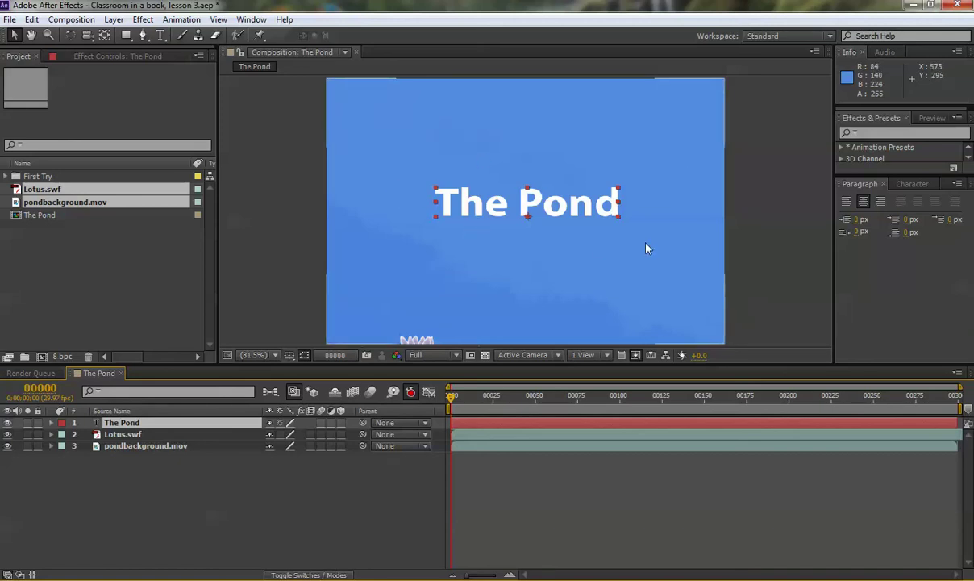
left_click(115, 20)
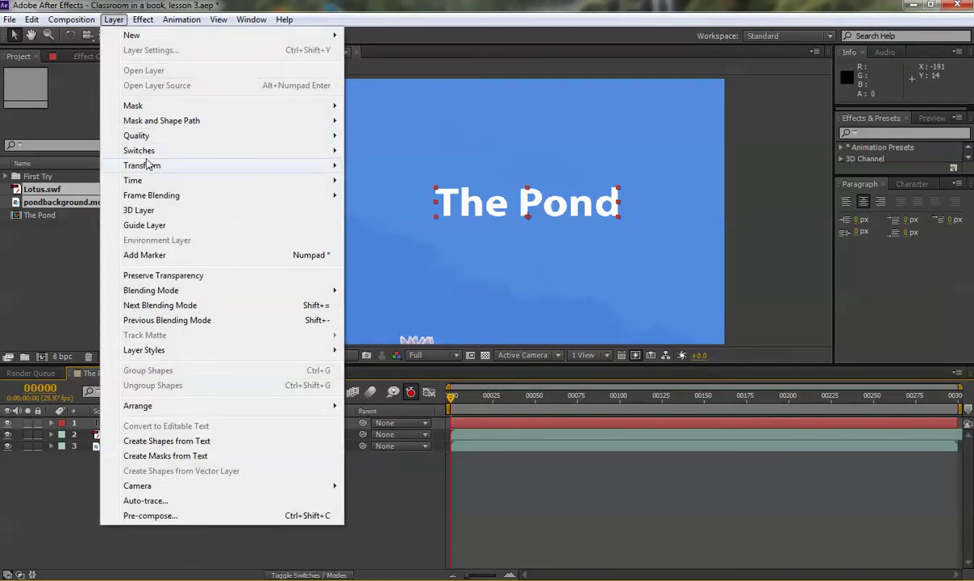
mouse_move(148, 167)
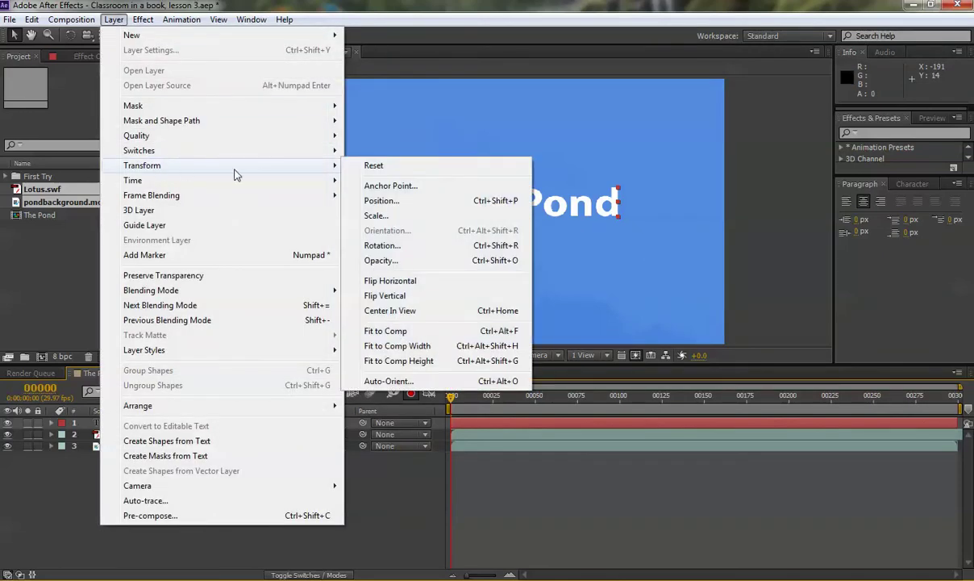
left_click(393, 349)
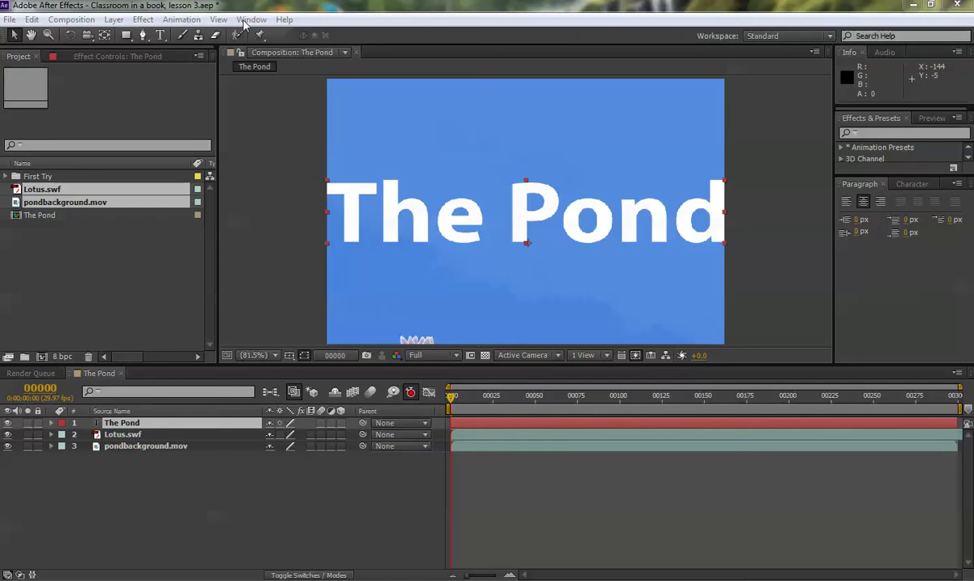
left_click(217, 22)
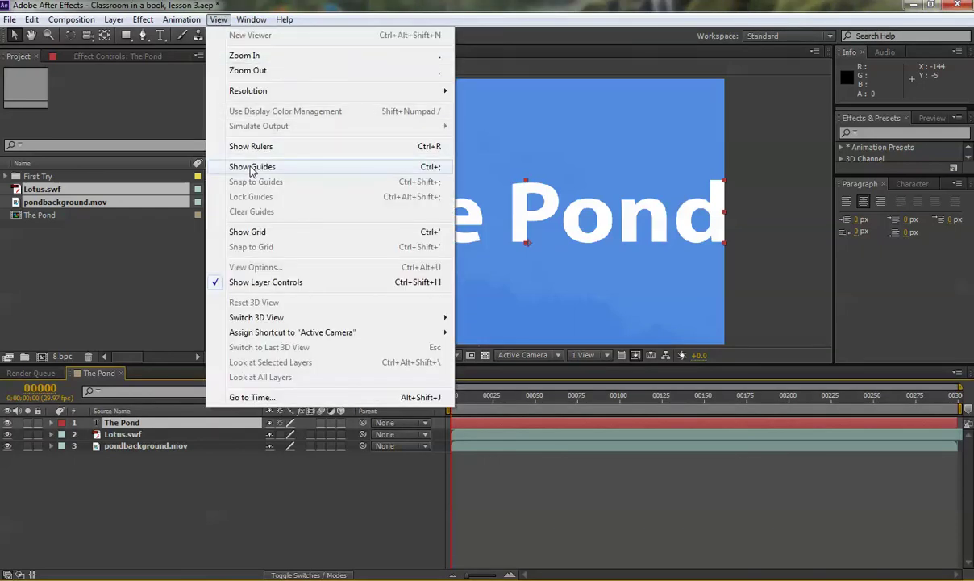
left_click(249, 233)
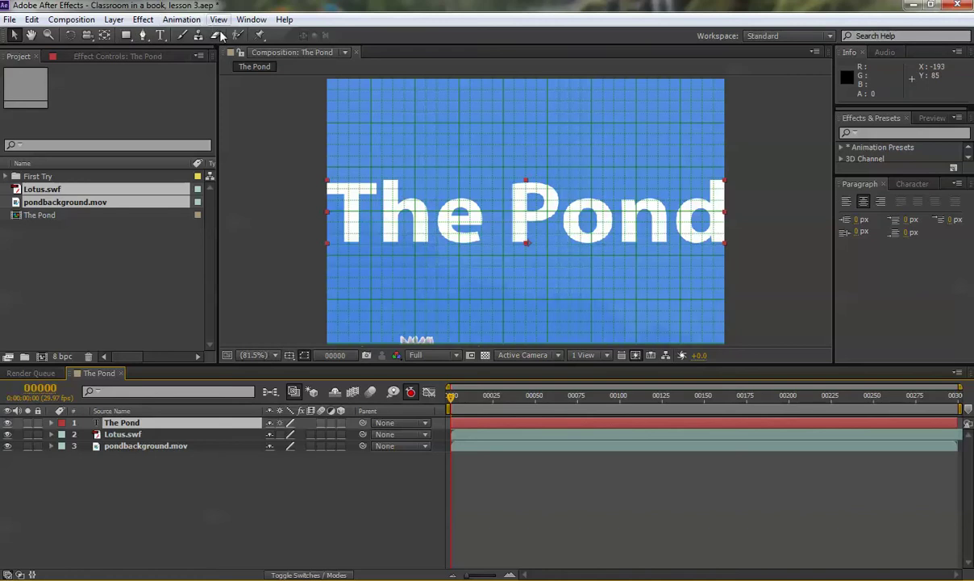
left_click(289, 356)
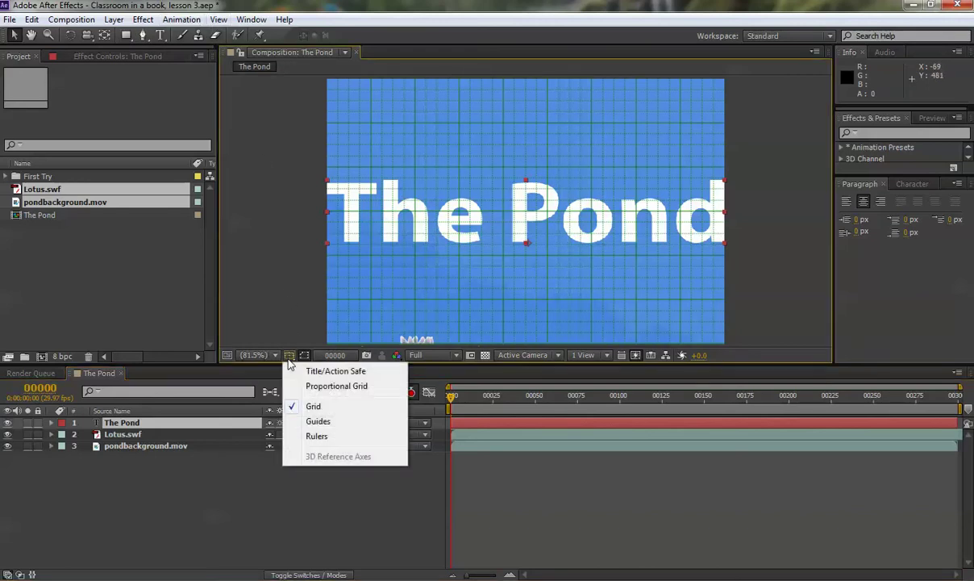
left_click(310, 405)
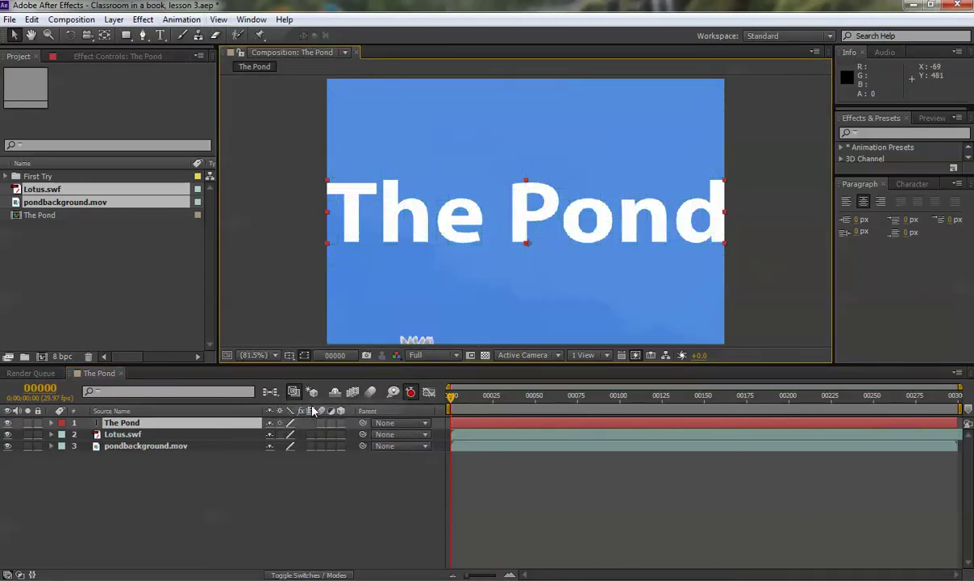
left_click(634, 357)
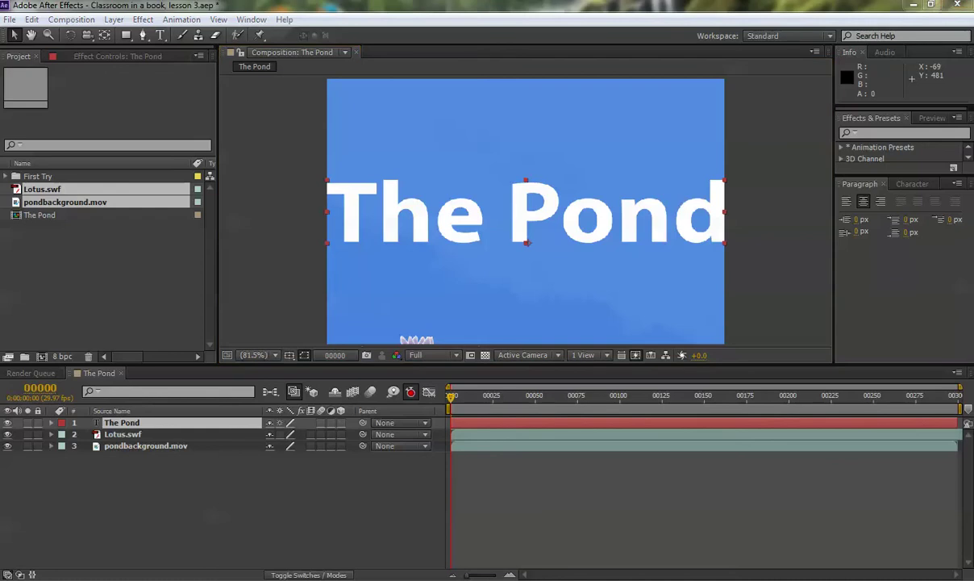
Save the project and enlarge the Effects & Presets panel to show all categories.
left_click(245, 508)
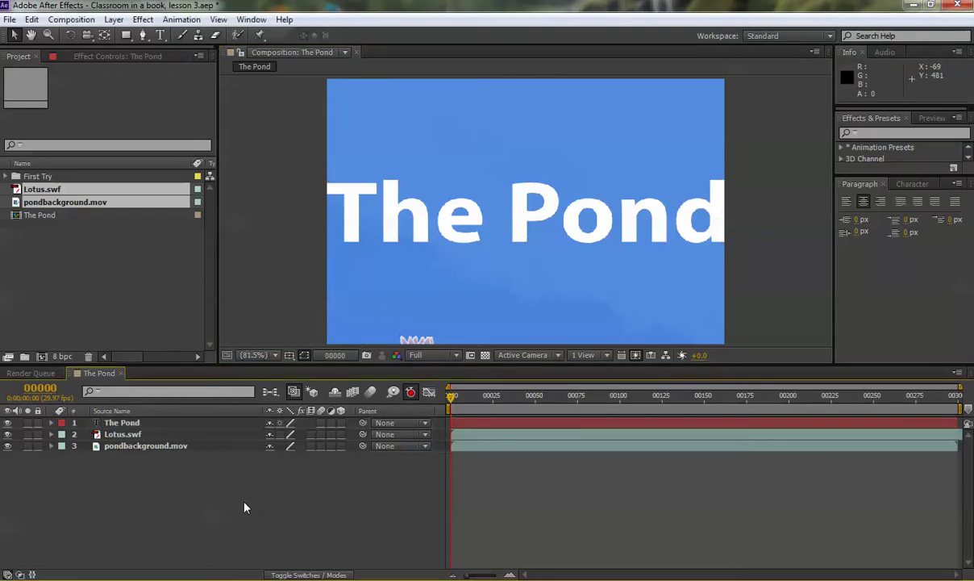
key("ctrl+s")
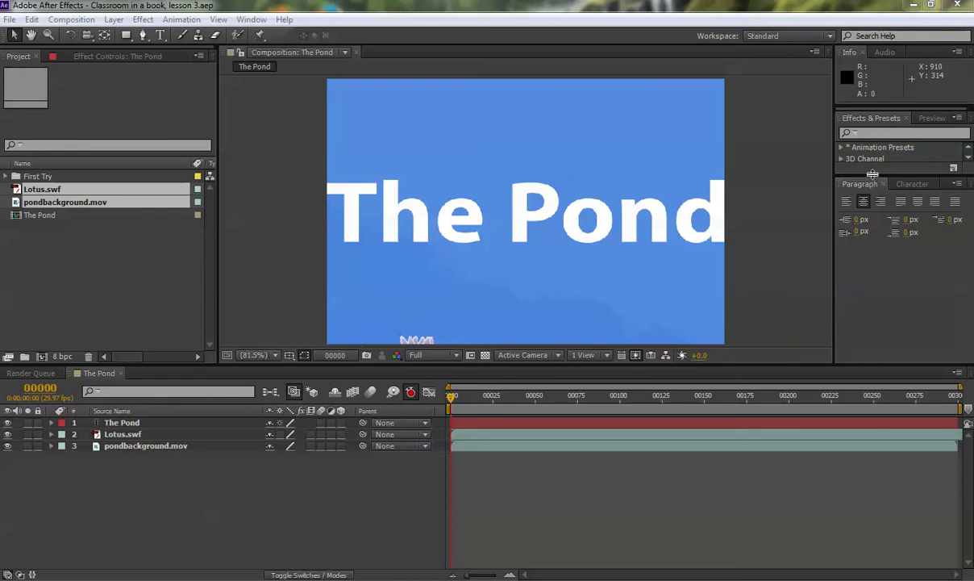
left_click_drag(872, 174, 872, 345)
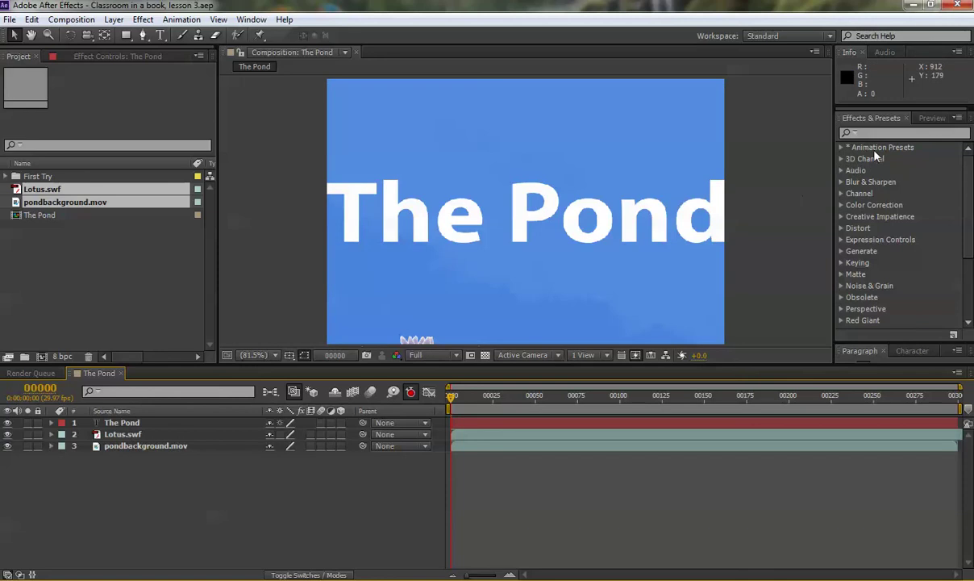
Expand Animation Presets and Image - Special Effects in Effects & Presets, then collapse them again.
left_click(842, 148)
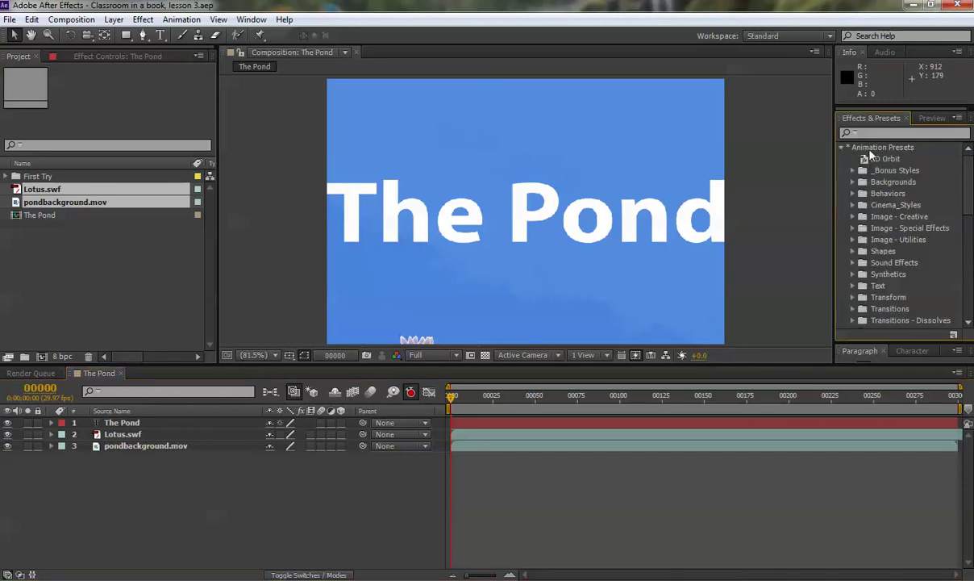
mouse_move(968, 201)
left_mouse_down()
mouse_move(968, 237)
mouse_move(967, 206)
left_mouse_up()
left_click(853, 228)
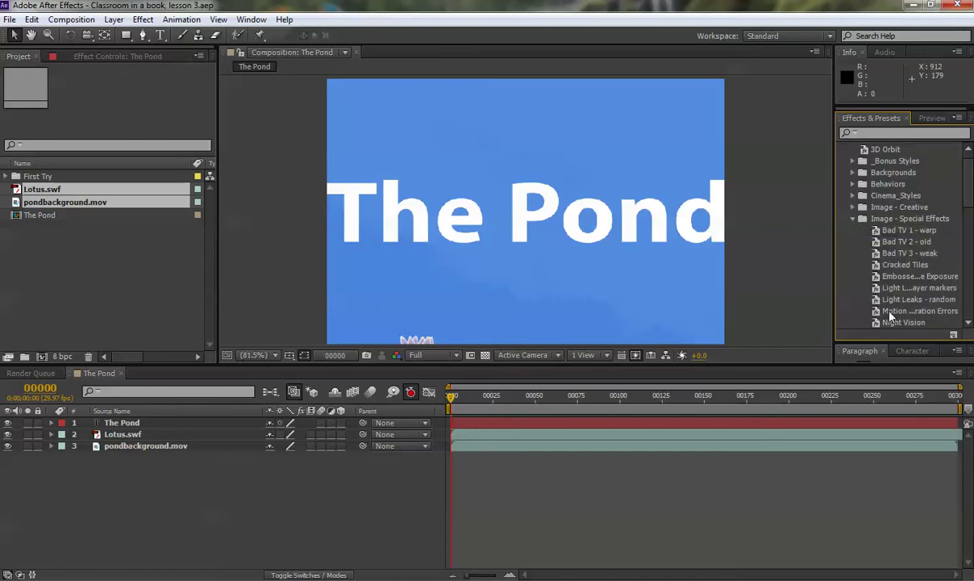
left_click(853, 219)
scroll(847, 185, "up", 1)
left_click(841, 148)
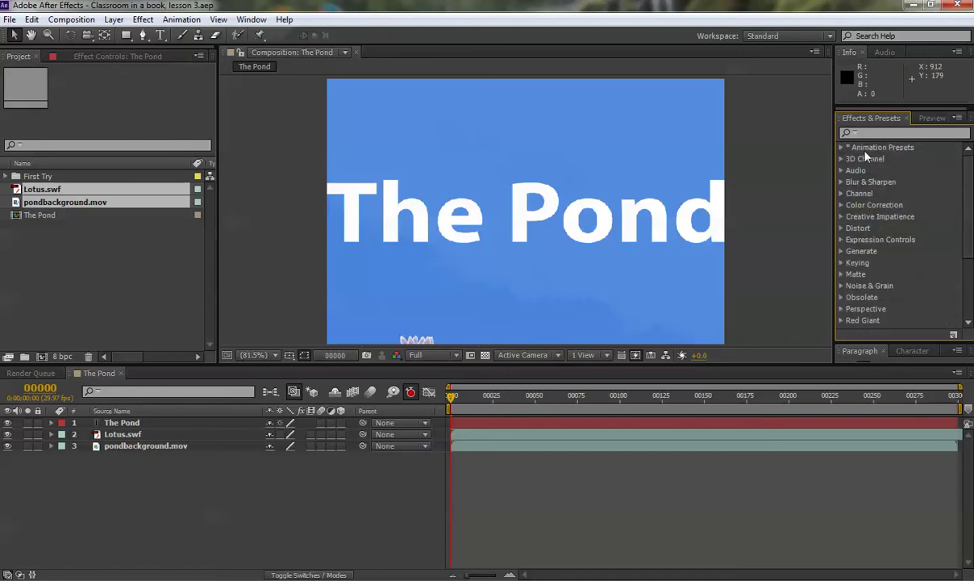
Choose Animation > Browse Presets to open the After Effects Presets folder in Adobe Bridge.
left_click(958, 118)
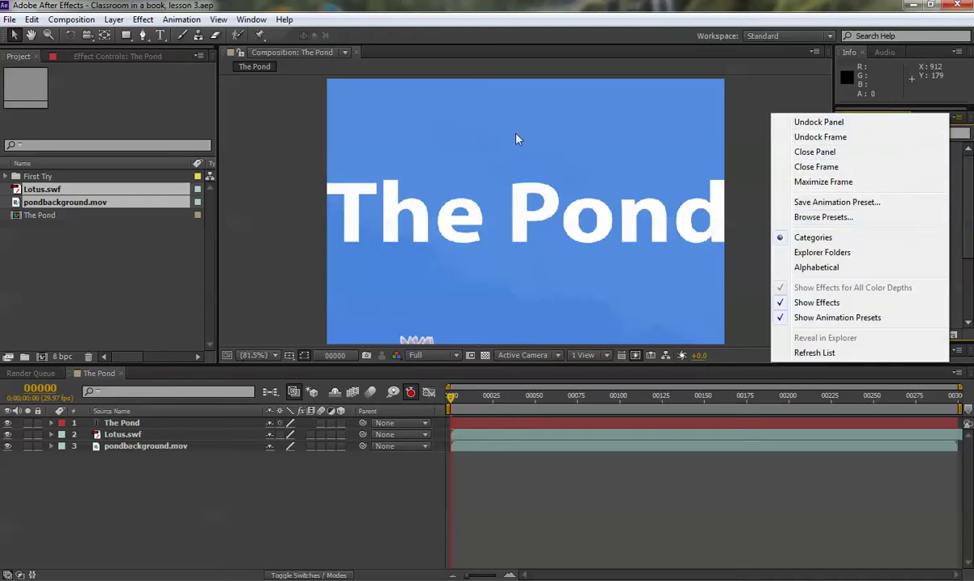
left_click(181, 19)
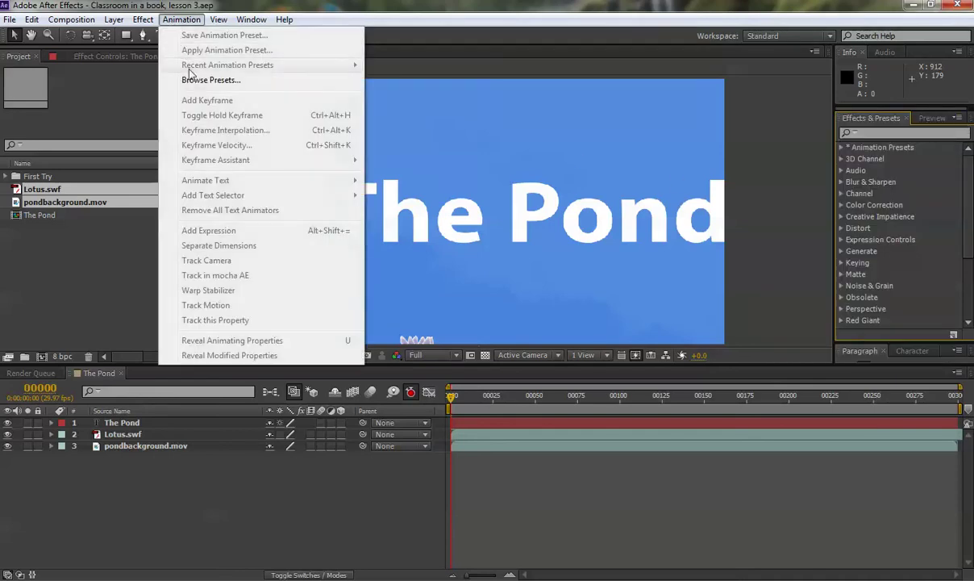
left_click(191, 81)
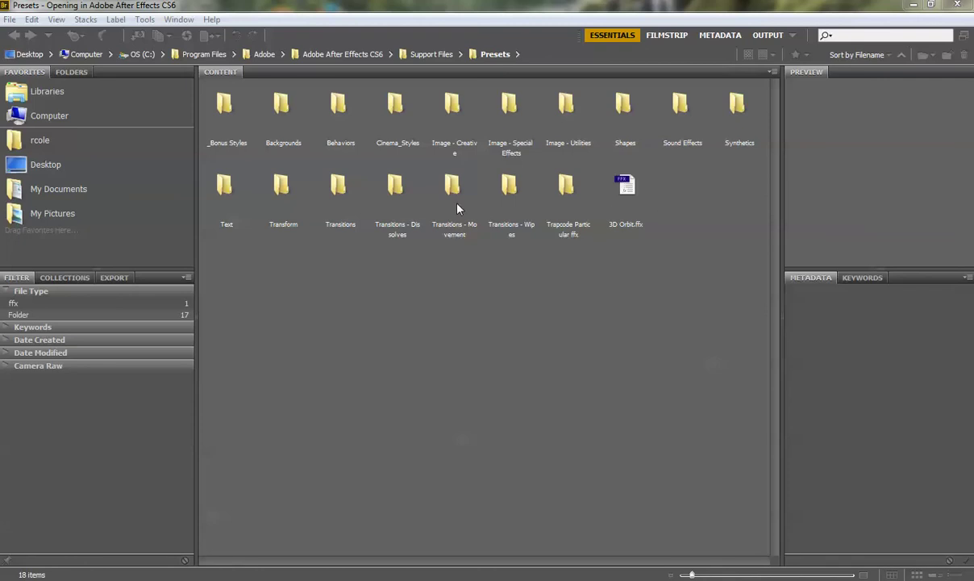
In Bridge, open Text > Blurs, select Evaporate.ffx to preview it, and maximise Bridge.
double_click(223, 187)
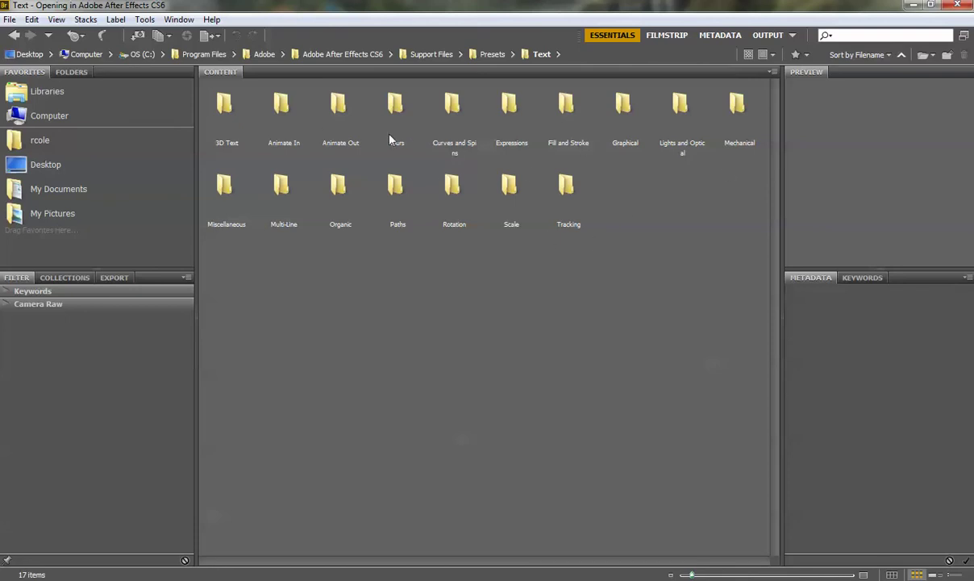
double_click(396, 109)
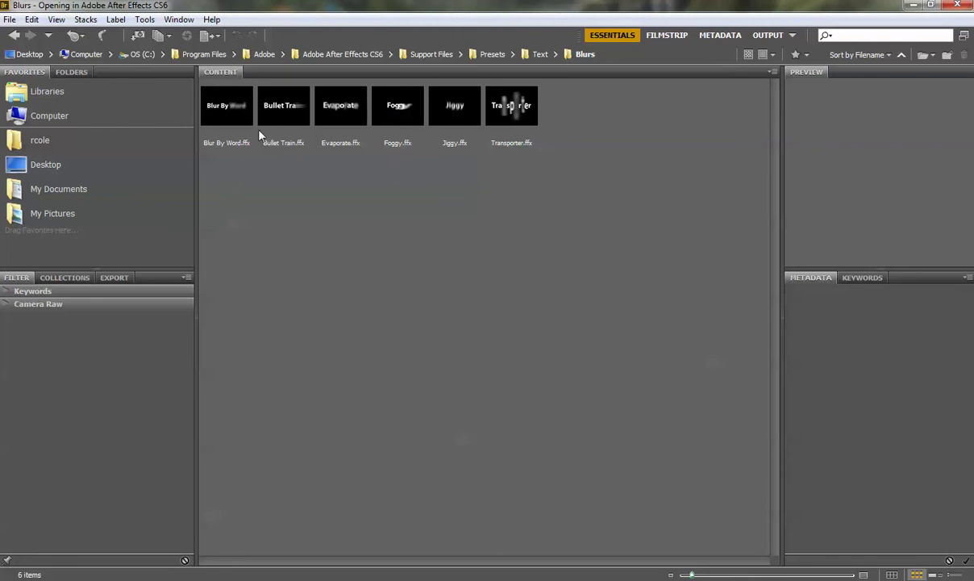
left_click(327, 107)
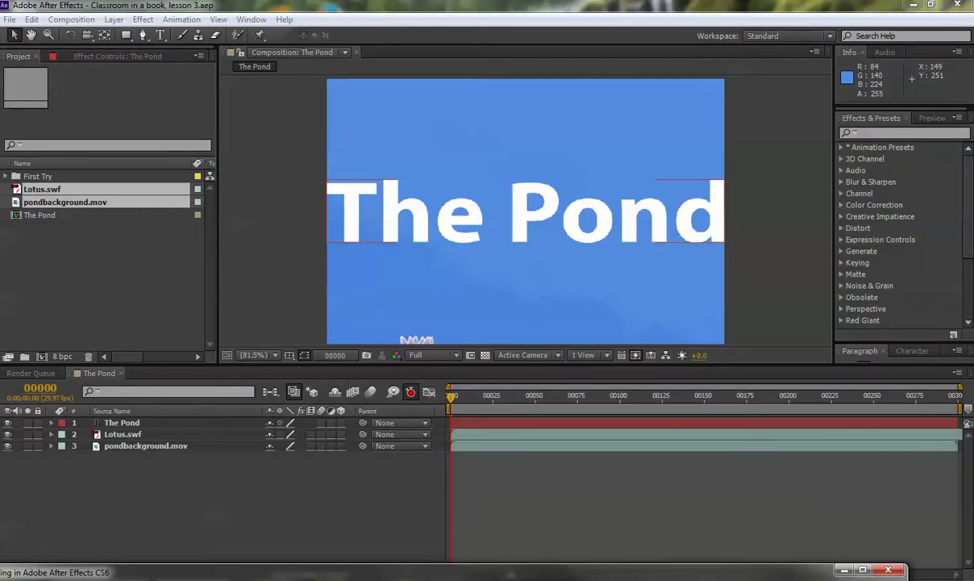
left_click_drag(631, 569, 766, 111)
double_click(822, 102)
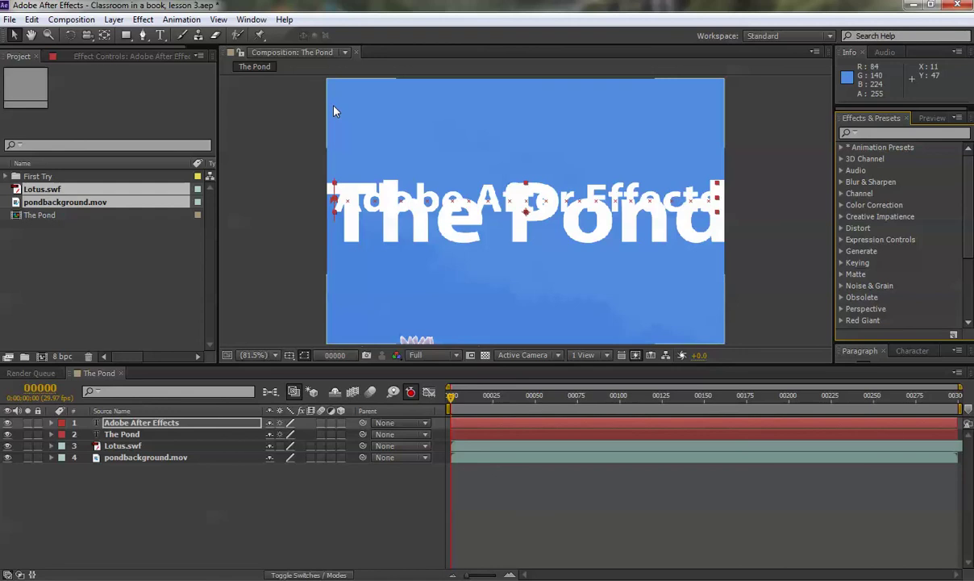
Delete the stray Adobe After Effects text layer and apply Evaporate to The Pond title.
key("Delete")
left_click(118, 424)
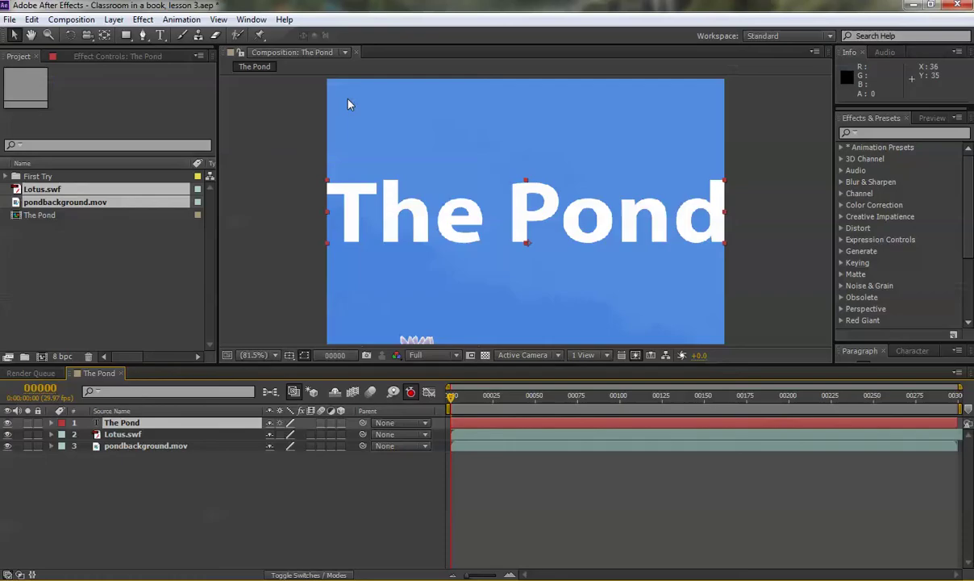
key("Return")
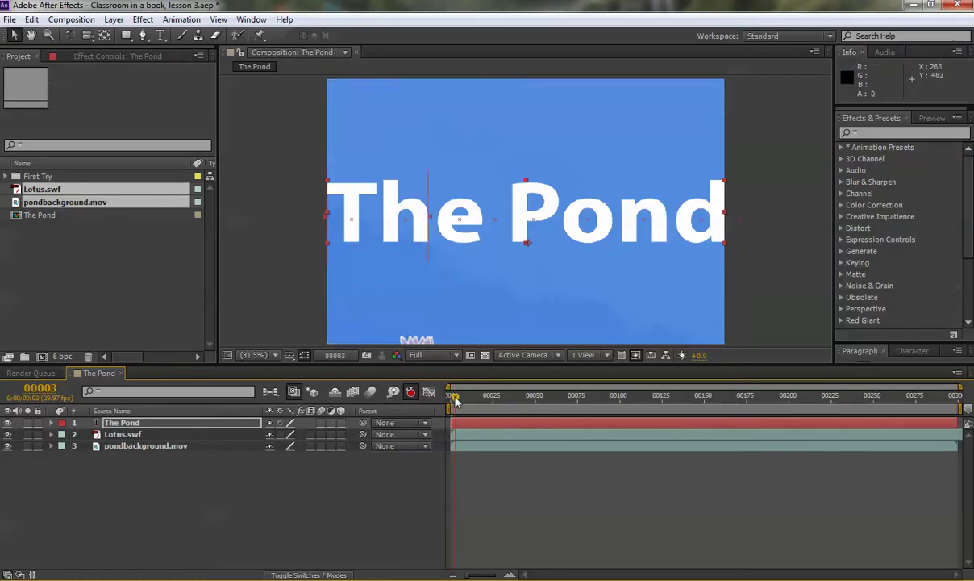
Preview the blur, then reveal The Pond's keyframed Range Selector Offset, Position, Scale and Rotation with U.
mouse_move(452, 396)
left_mouse_down()
mouse_move(578, 411)
mouse_move(450, 400)
left_mouse_up()
left_click(162, 424)
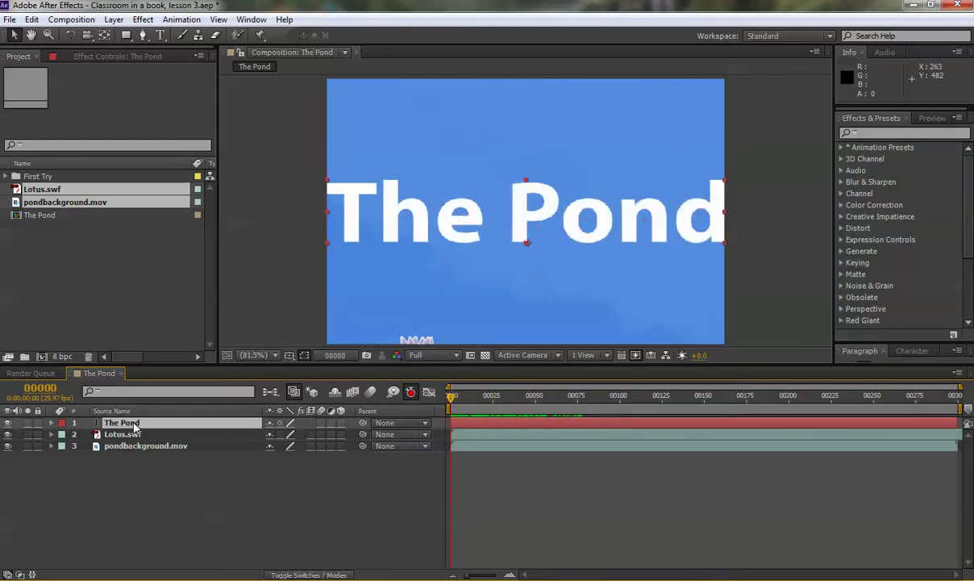
key("u")
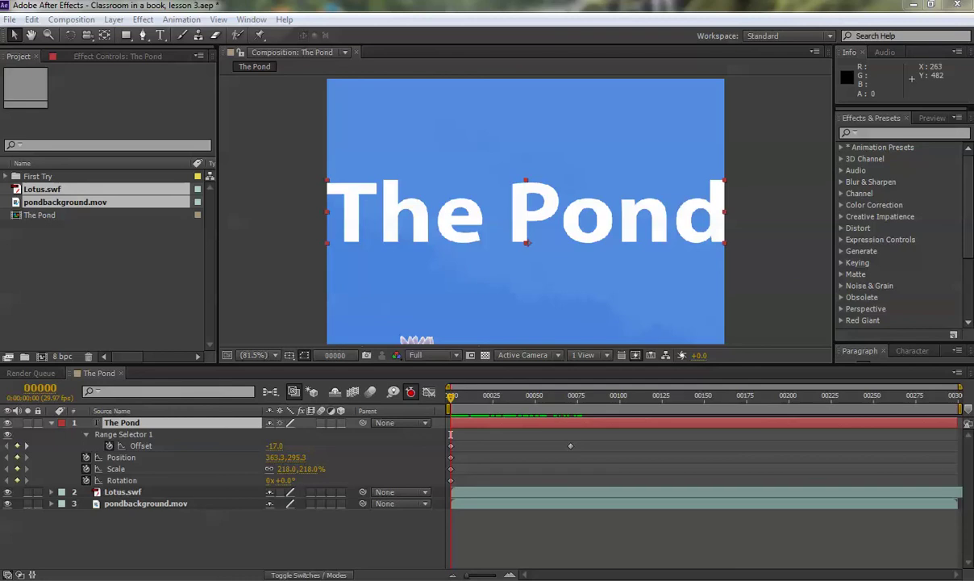
Select The Pond's Range Selector Offset keyframes.
left_click(182, 20)
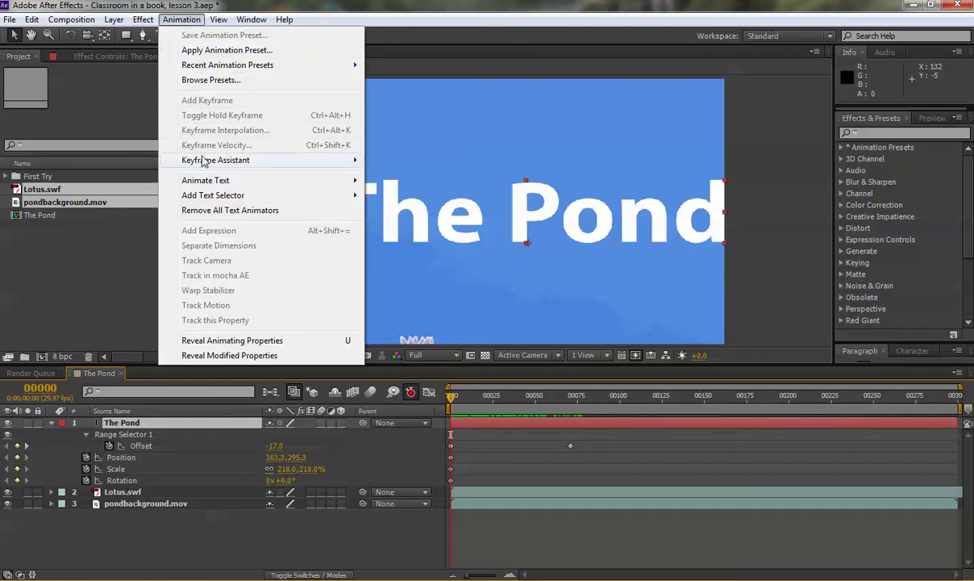
mouse_move(202, 161)
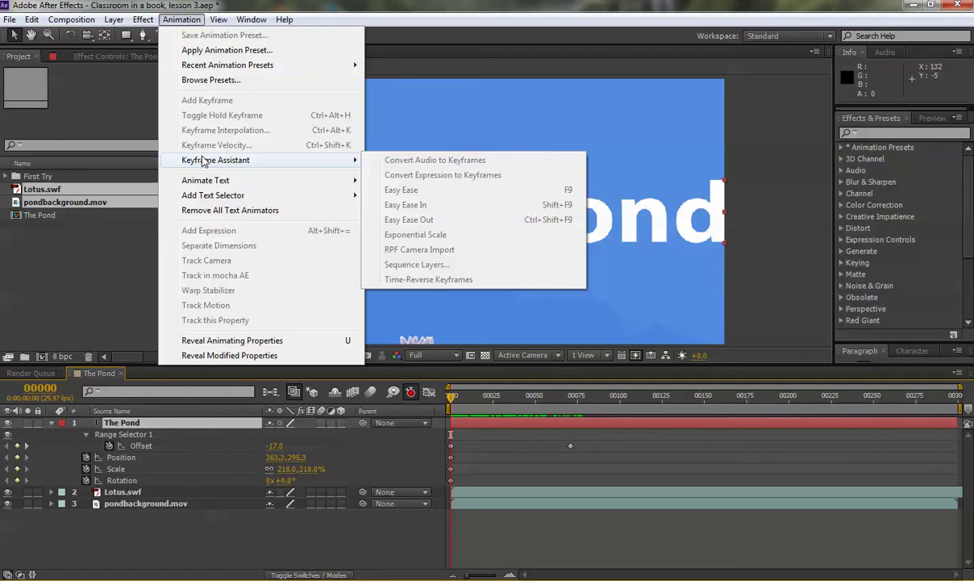
left_click(143, 447)
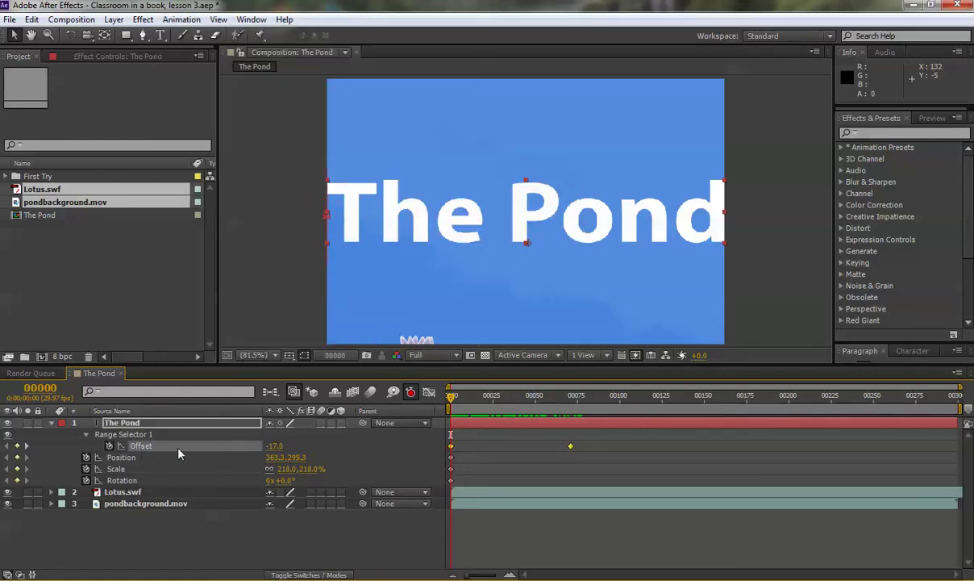
Apply Keyframe Assistant > Time-Reverse Keyframes to the Offset keyframes and preview around frame 20.
left_click(110, 19)
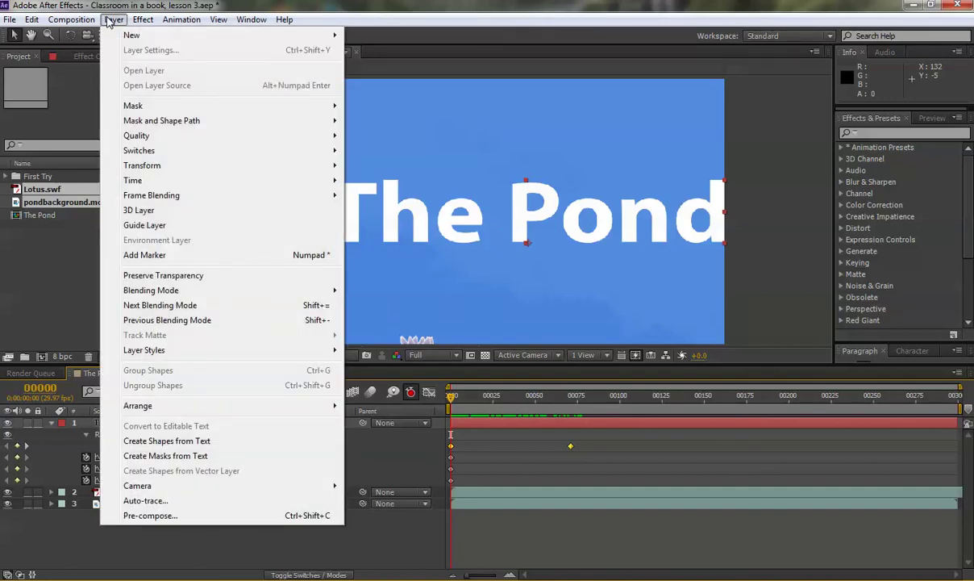
mouse_move(181, 20)
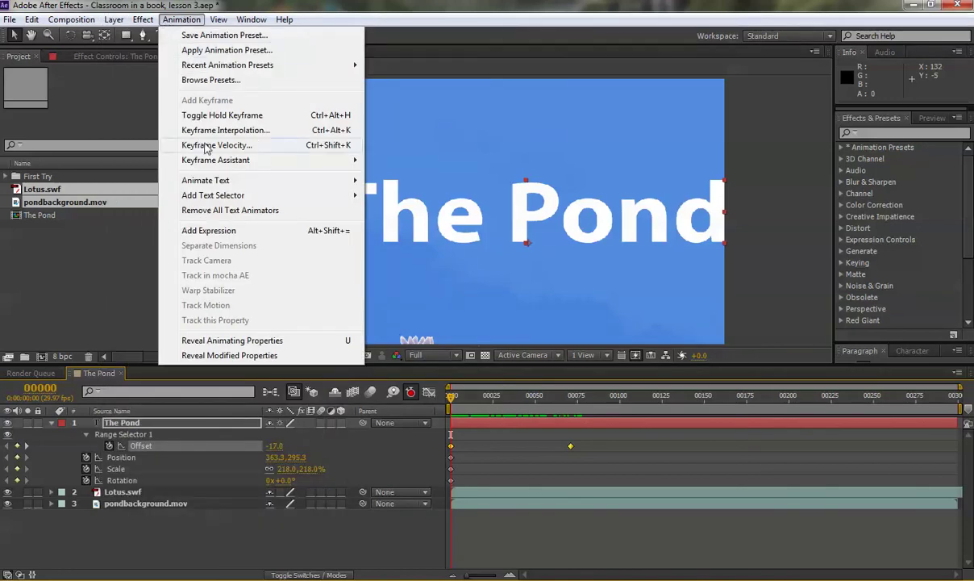
mouse_move(256, 159)
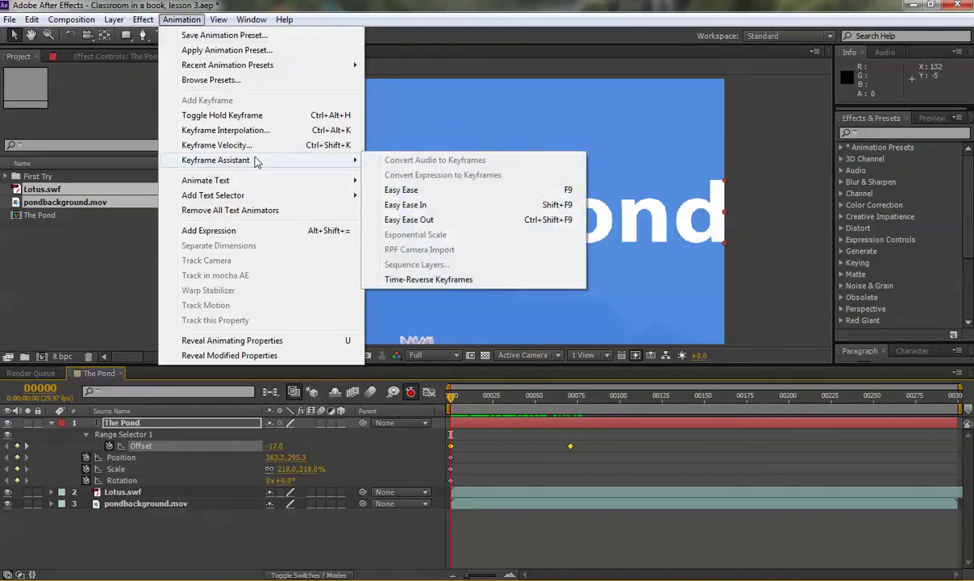
left_click(413, 280)
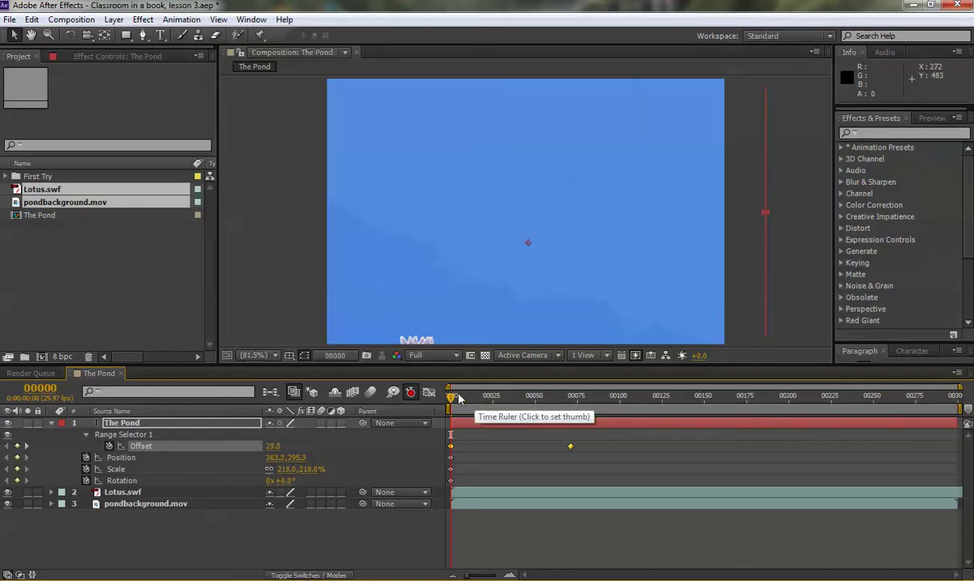
left_click_drag(451, 396, 481, 408)
key("space")
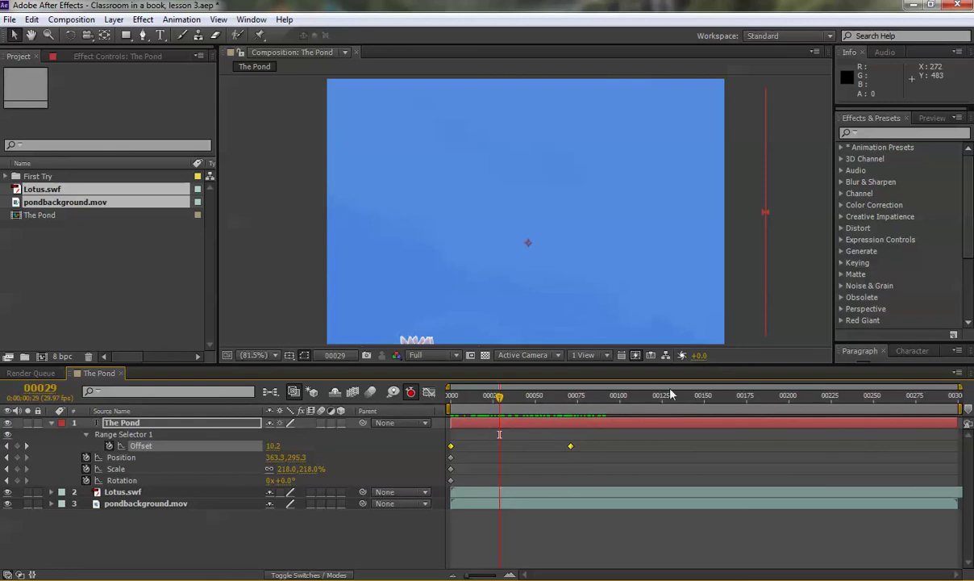
Preview the title revealing by frame 87, collapse The Pond's properties with U, deselect, return to frame 29.
left_click_drag(492, 396, 604, 425)
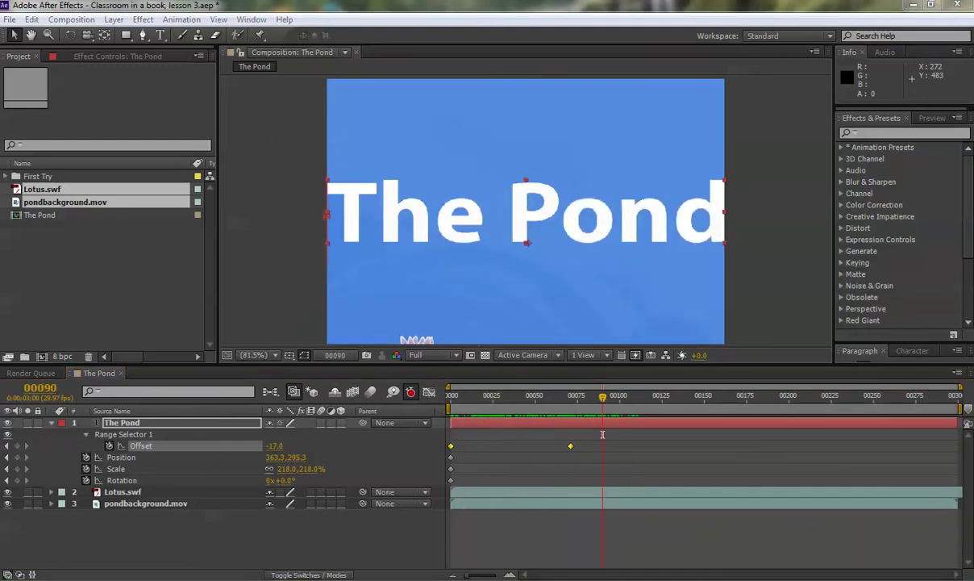
left_click(142, 423)
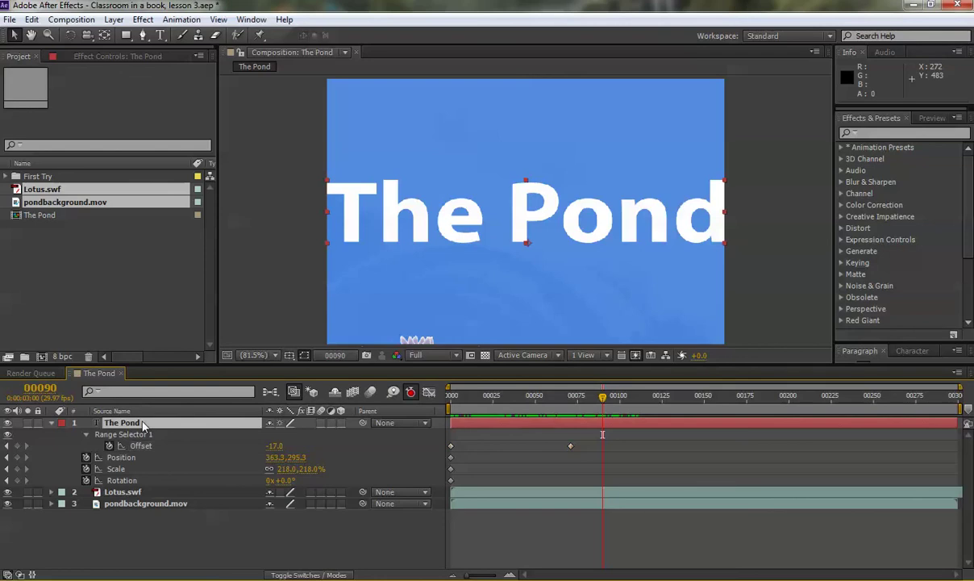
key("u")
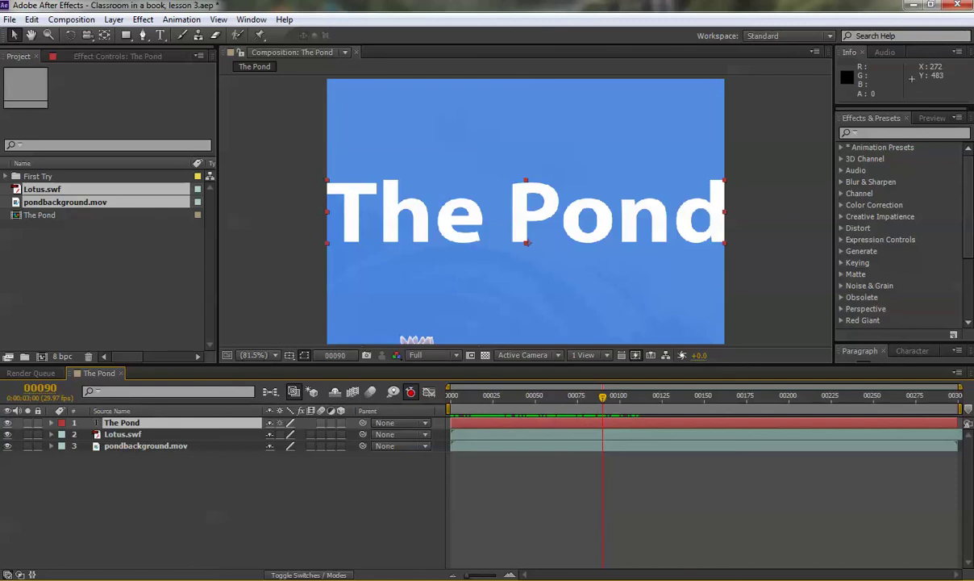
left_click(270, 508)
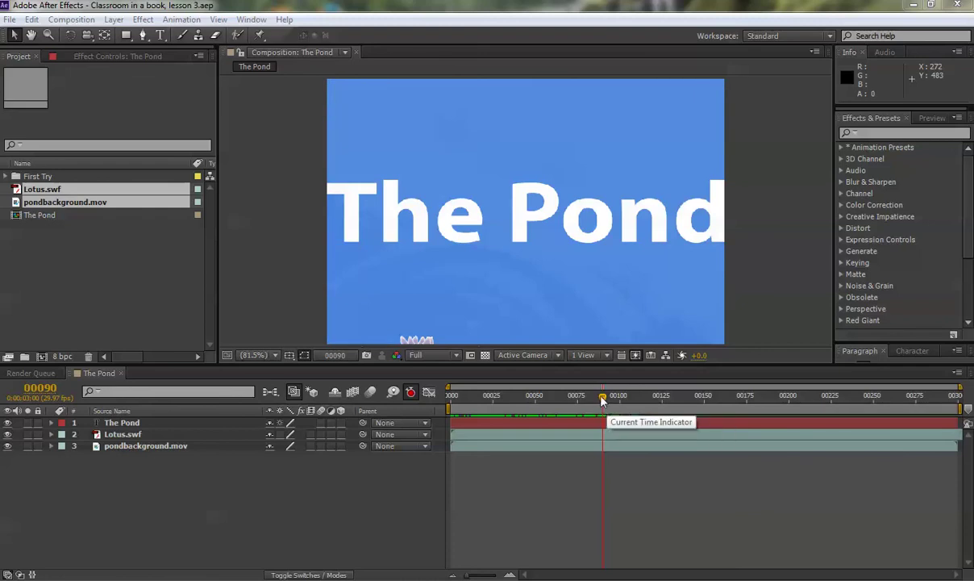
mouse_move(602, 396)
left_mouse_down()
mouse_move(501, 396)
mouse_move(629, 399)
mouse_move(578, 396)
mouse_move(603, 396)
left_mouse_up()
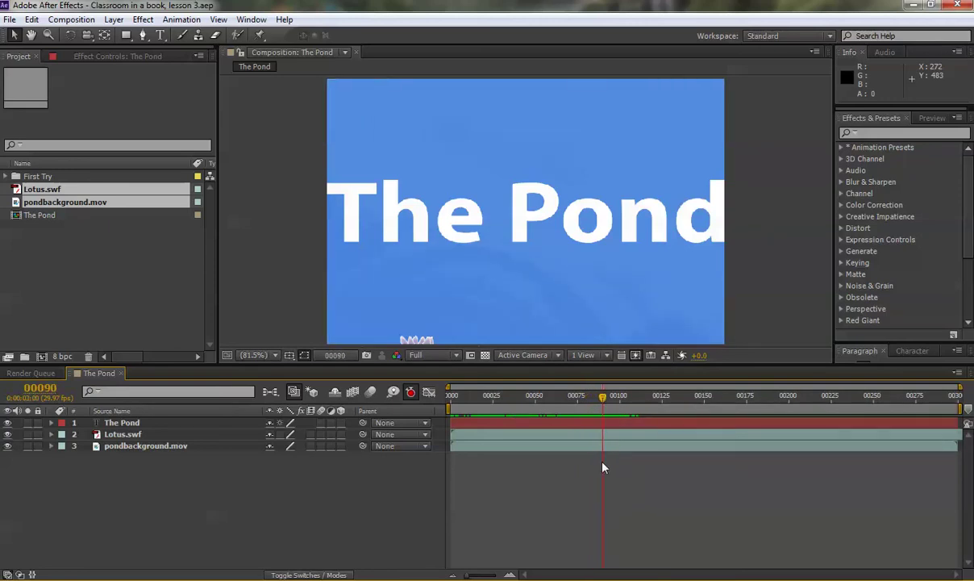
Show only The Pond's Scale property and set a Scale keyframe at frame 90.
left_click(129, 424)
left_click(126, 424)
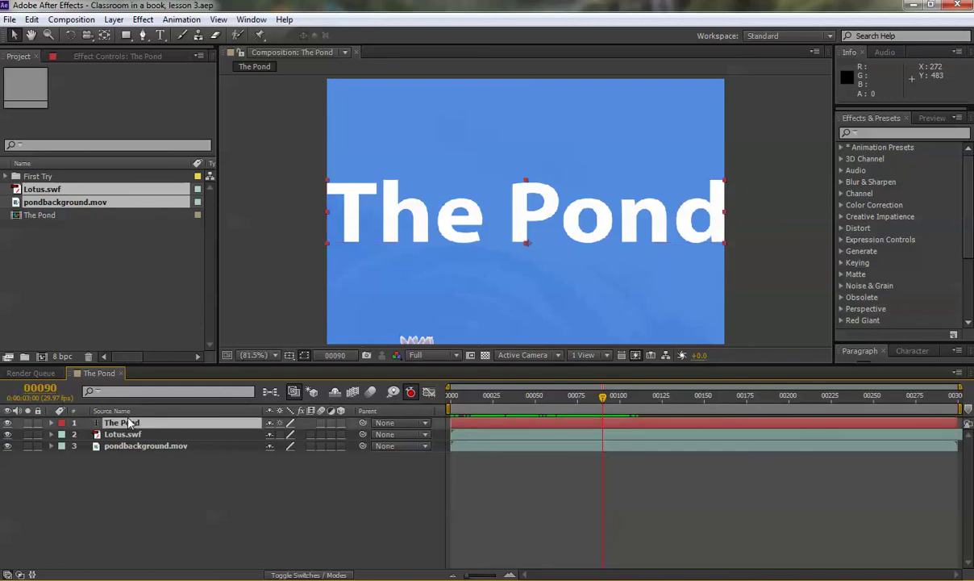
key("s")
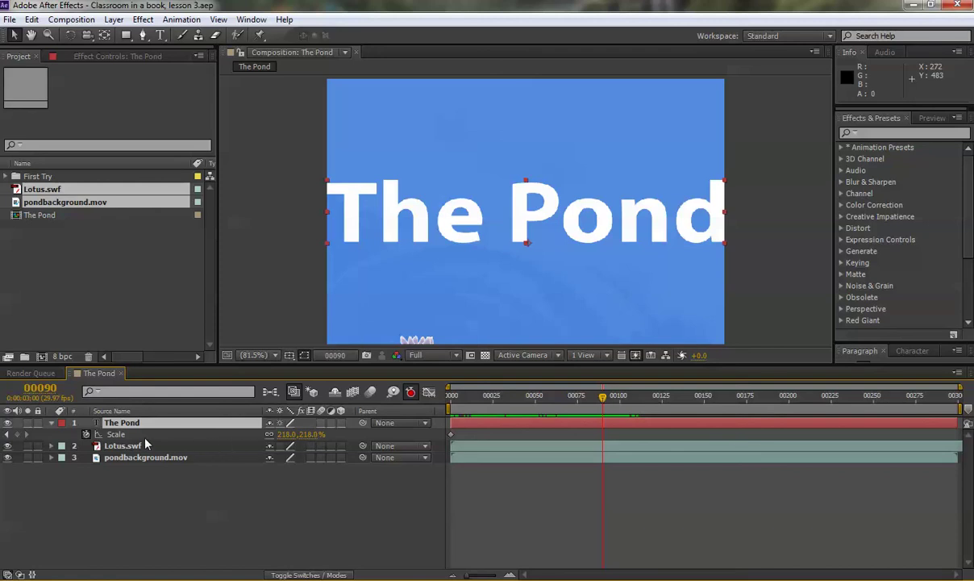
left_click(86, 434)
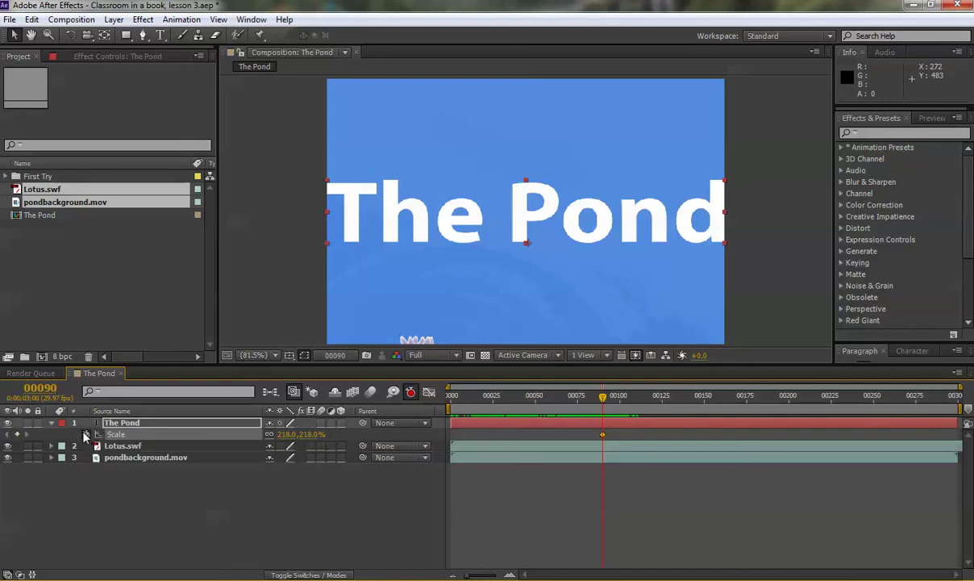
left_click(85, 433)
At frame 150 set Scale to 100%, then scrub to preview the title shrinking.
mouse_move(605, 440)
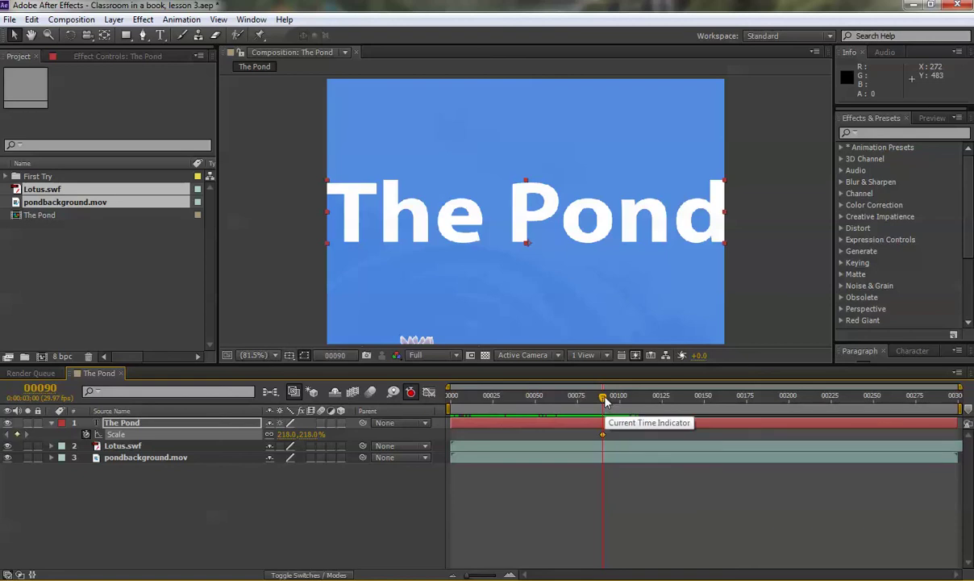
left_click_drag(605, 401, 637, 408)
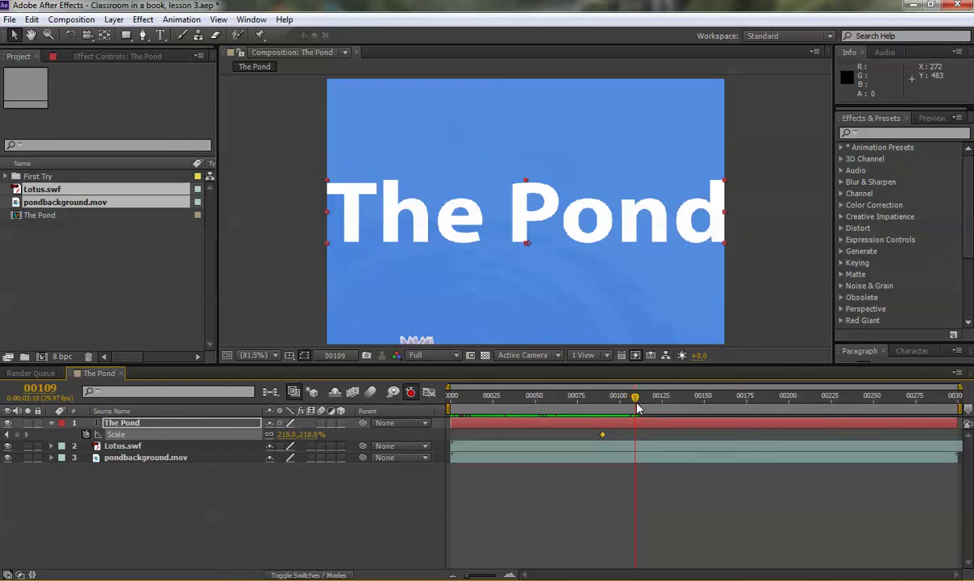
left_click_drag(637, 408, 703, 426)
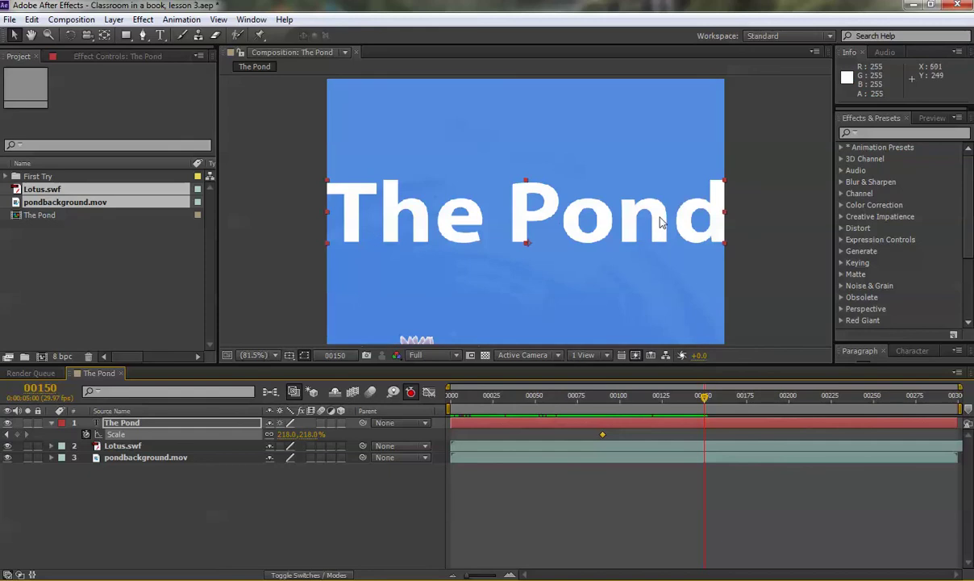
left_click(284, 435)
type("1")
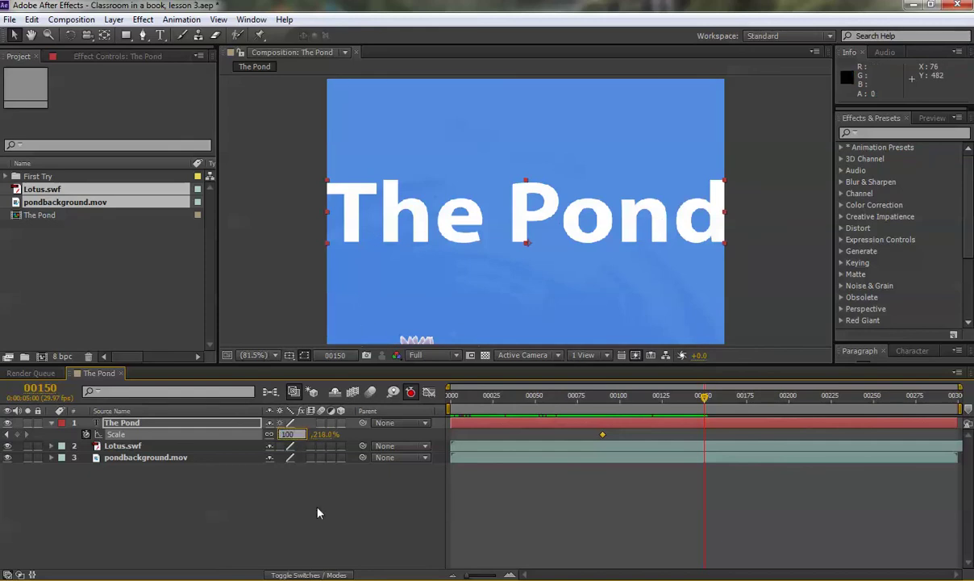
type("0.0")
key("Return")
left_click(481, 400)
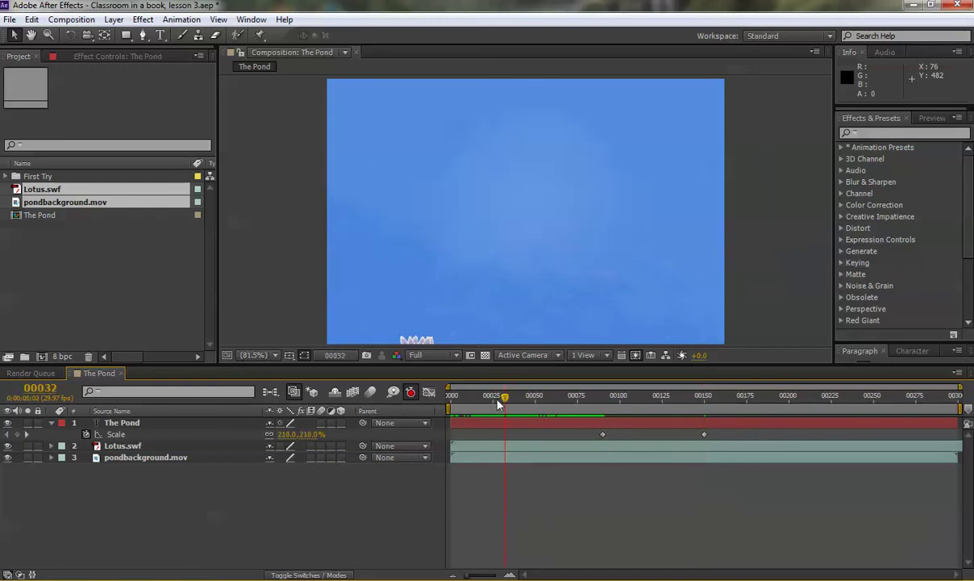
left_click_drag(481, 401, 660, 400)
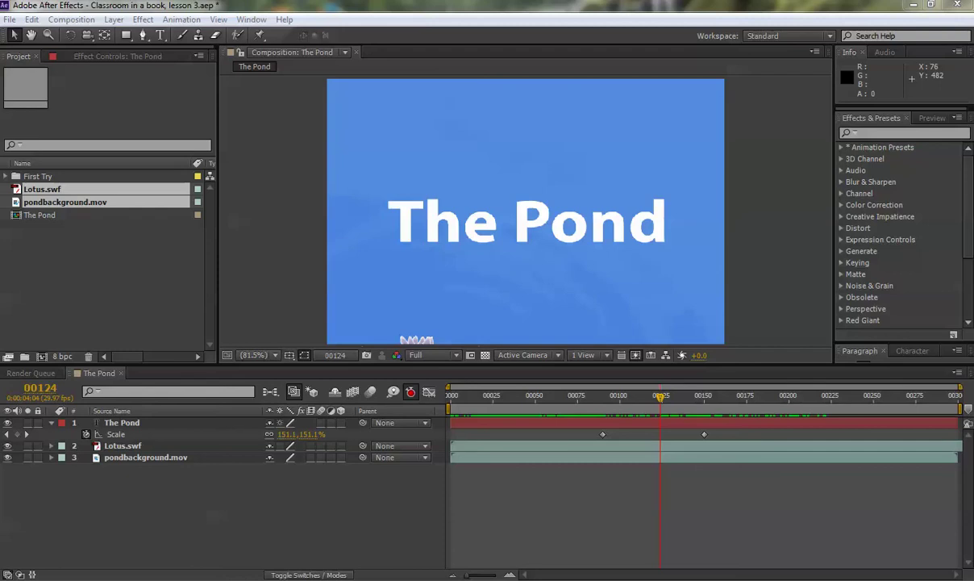
left_click_drag(660, 396, 573, 398)
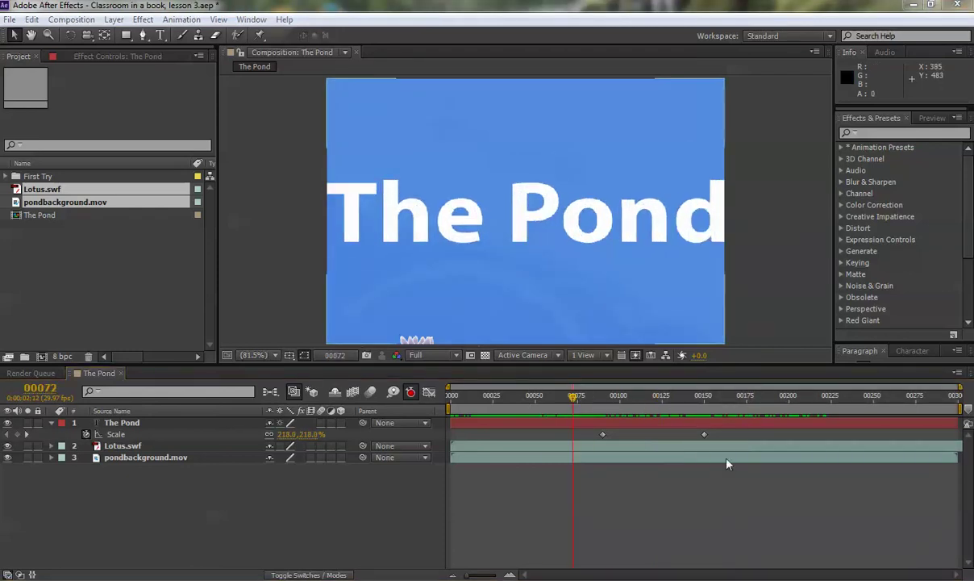
Apply Keyframe Assistant > Easy Ease to both Scale keyframes and play a preview of the shrink.
left_click(600, 401)
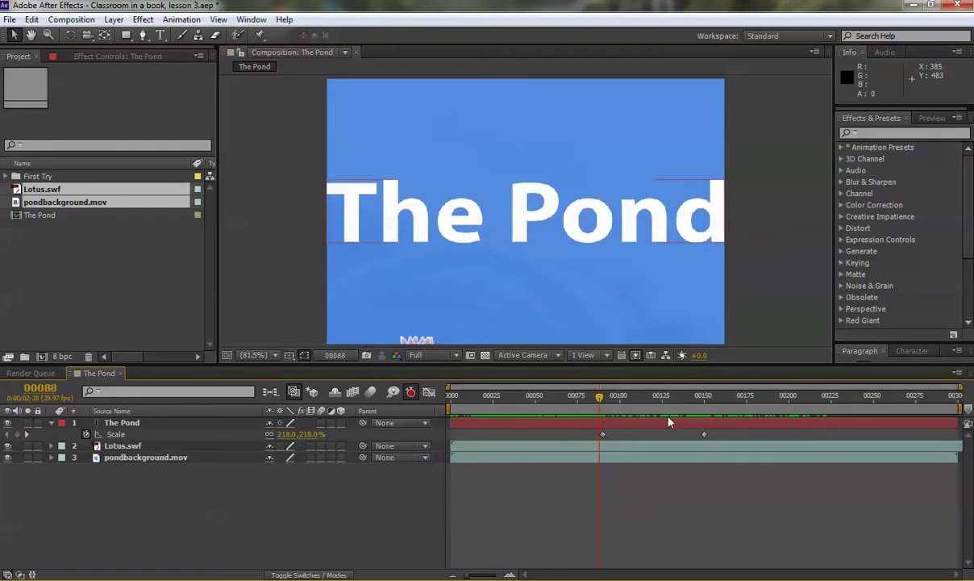
mouse_move(602, 398)
left_mouse_down()
mouse_move(725, 399)
mouse_move(585, 401)
left_mouse_up()
left_click_drag(722, 437, 589, 441)
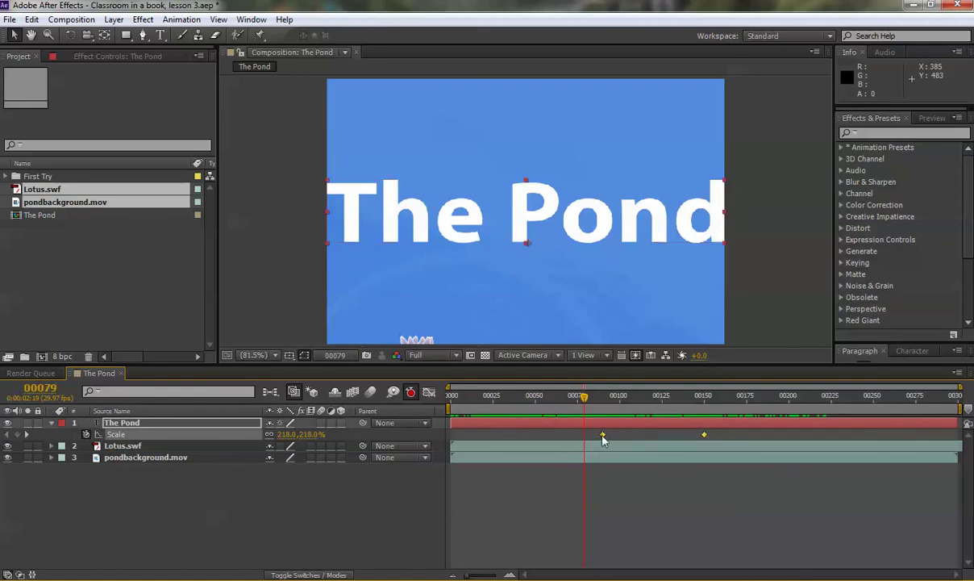
right_click(603, 435)
mouse_move(648, 431)
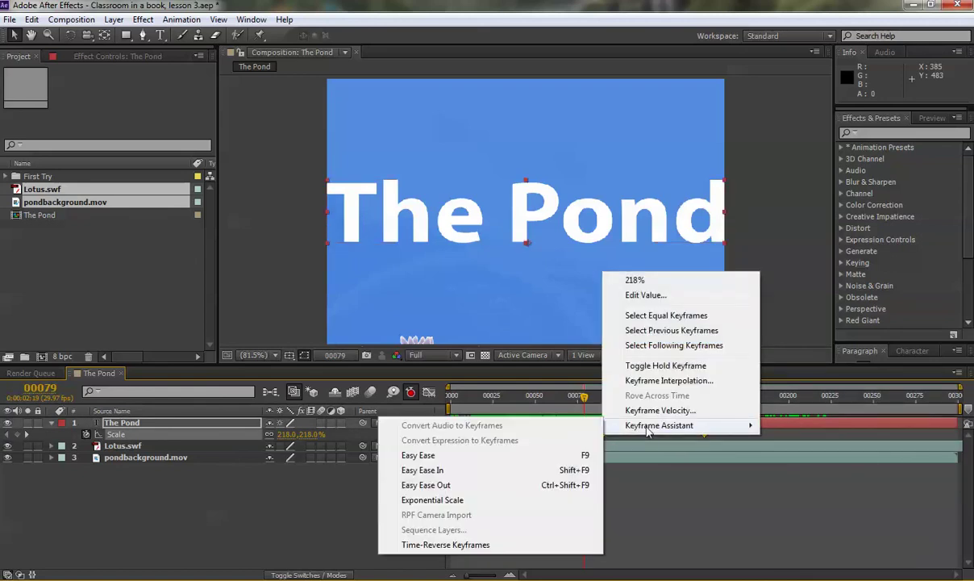
left_click(431, 456)
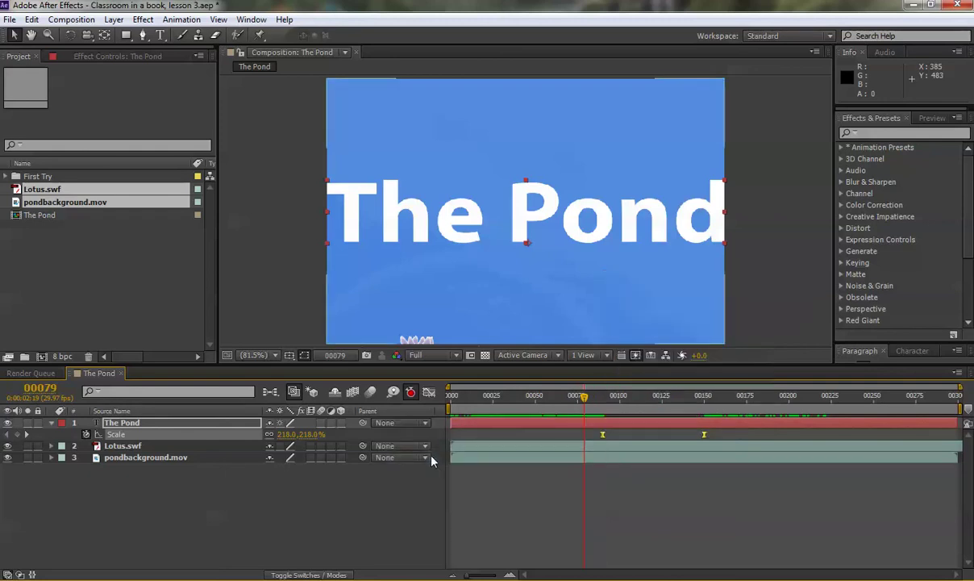
key("space")
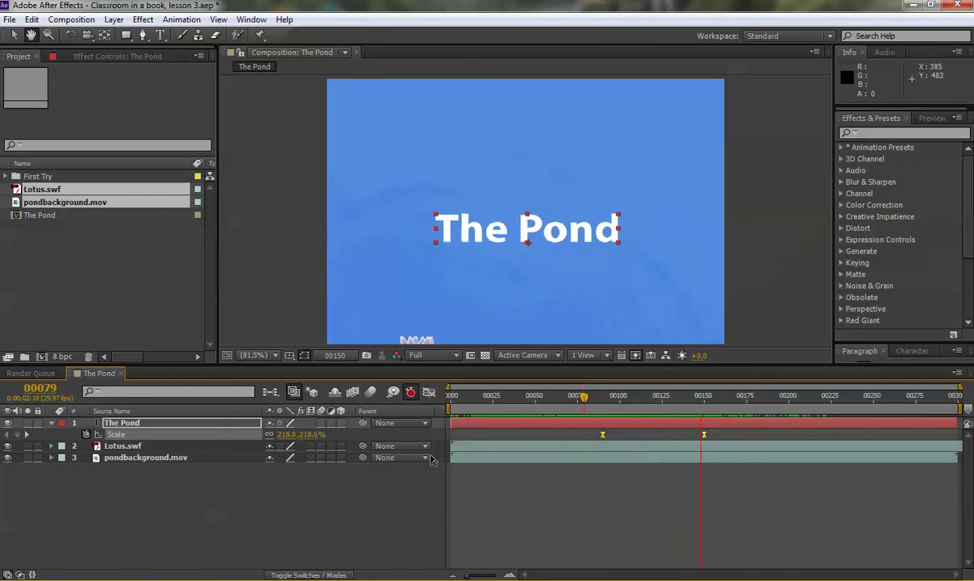
left_click(563, 396)
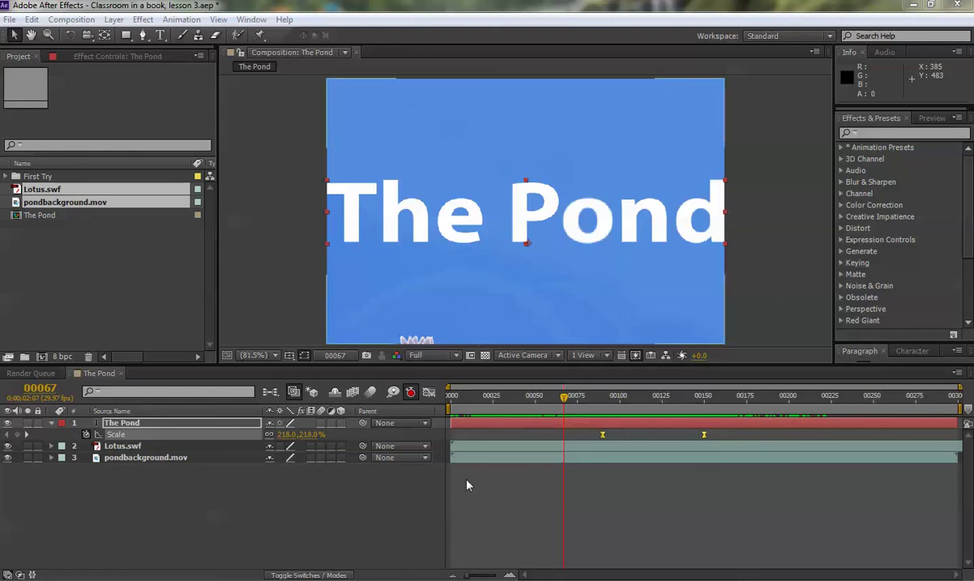
left_click(347, 516)
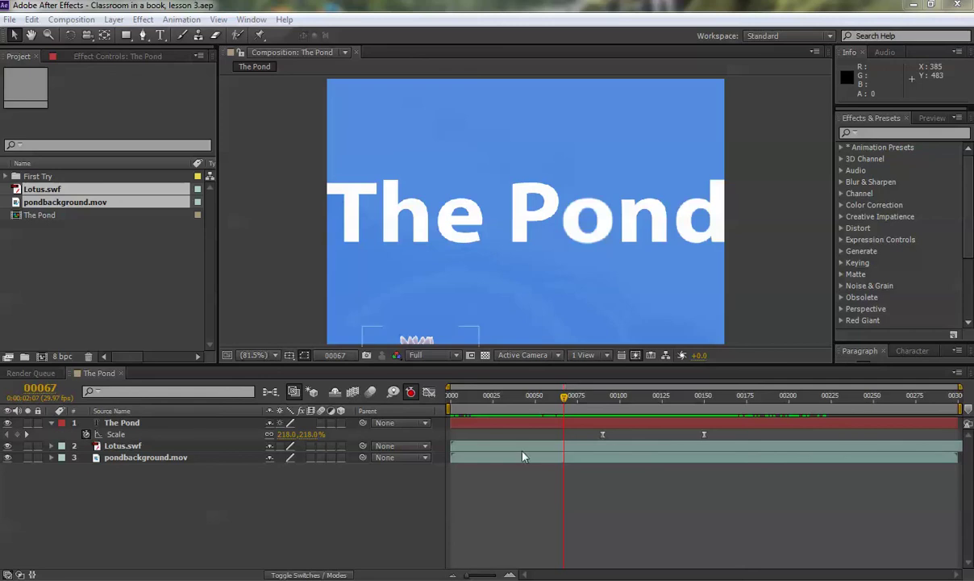
left_click_drag(564, 396, 559, 397)
key("Home")
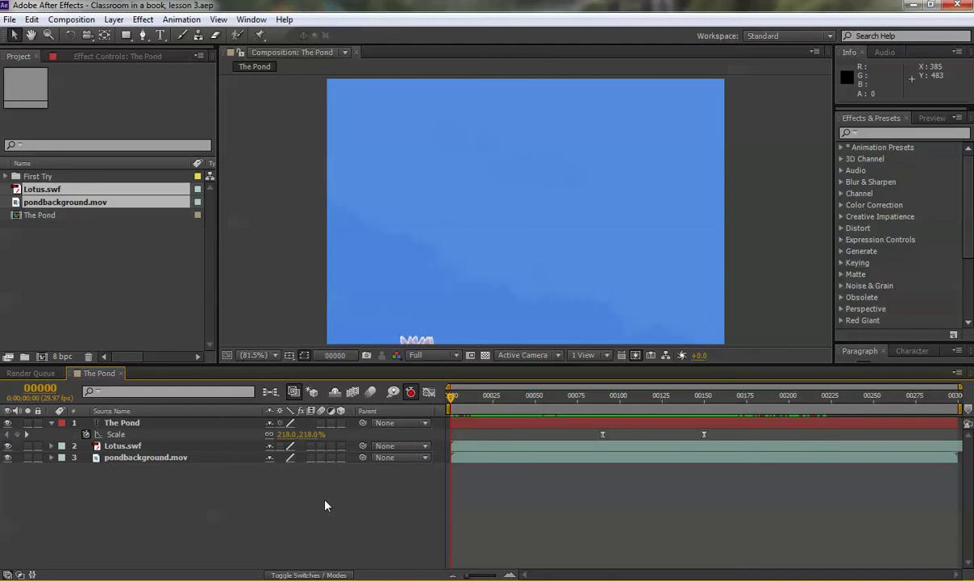
Set Lotus.swf's Parent to 1. The Pond and scrub to preview the lotus following the title.
left_click(315, 448)
left_click_drag(323, 450, 276, 426)
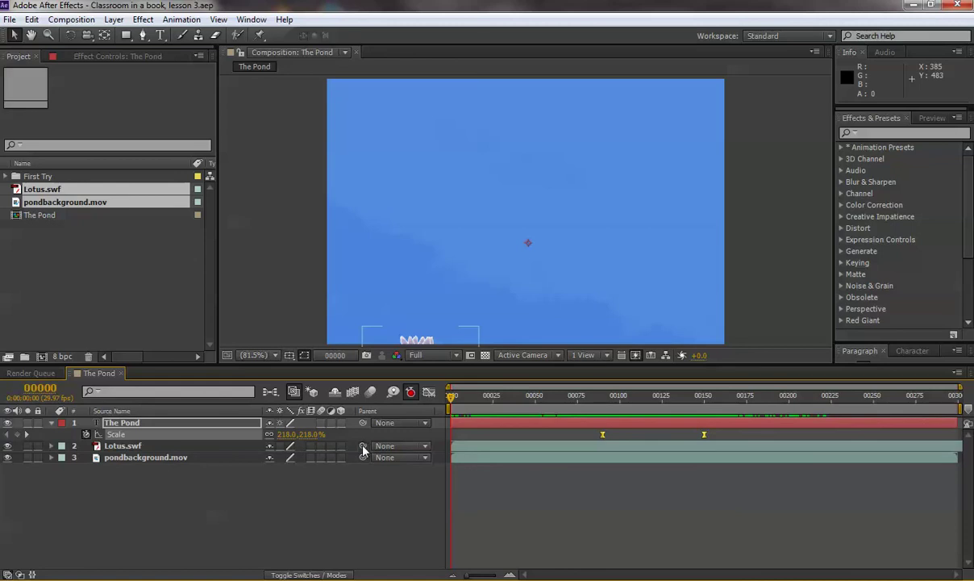
left_click(425, 449)
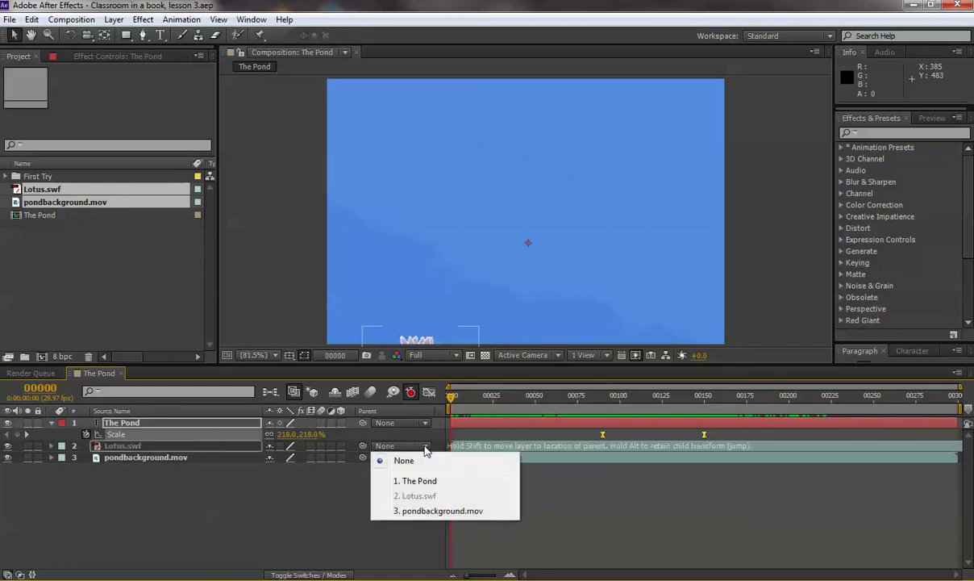
left_click(415, 484)
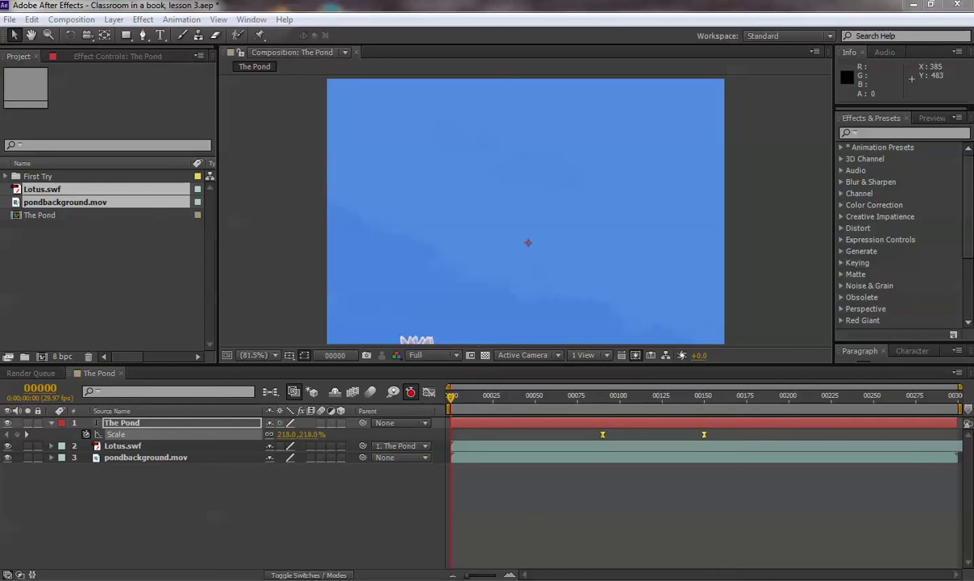
left_click_drag(452, 396, 567, 412)
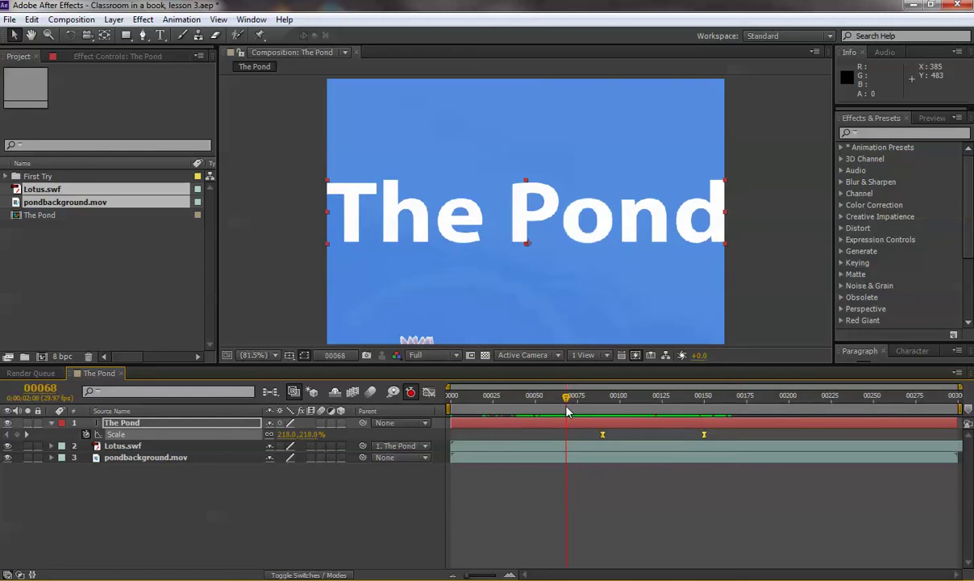
Return to frame 0, collapse The Pond's Scale property with S, and deselect all layers.
key("Home")
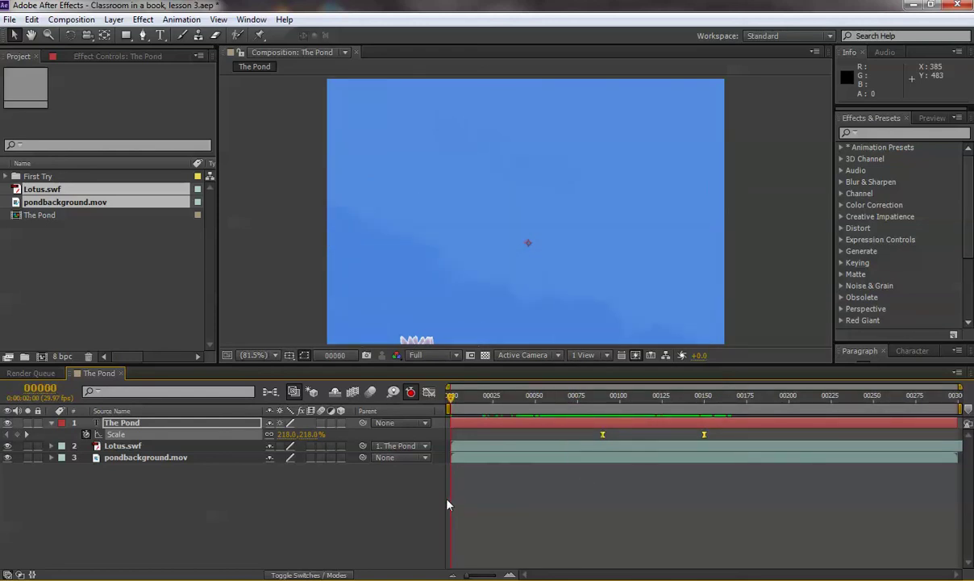
left_click(121, 423)
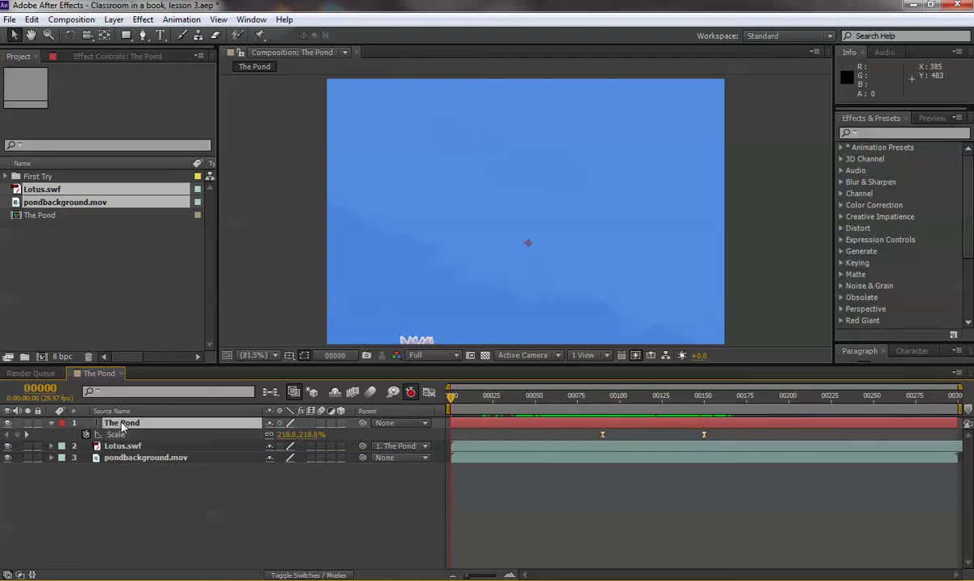
key("s")
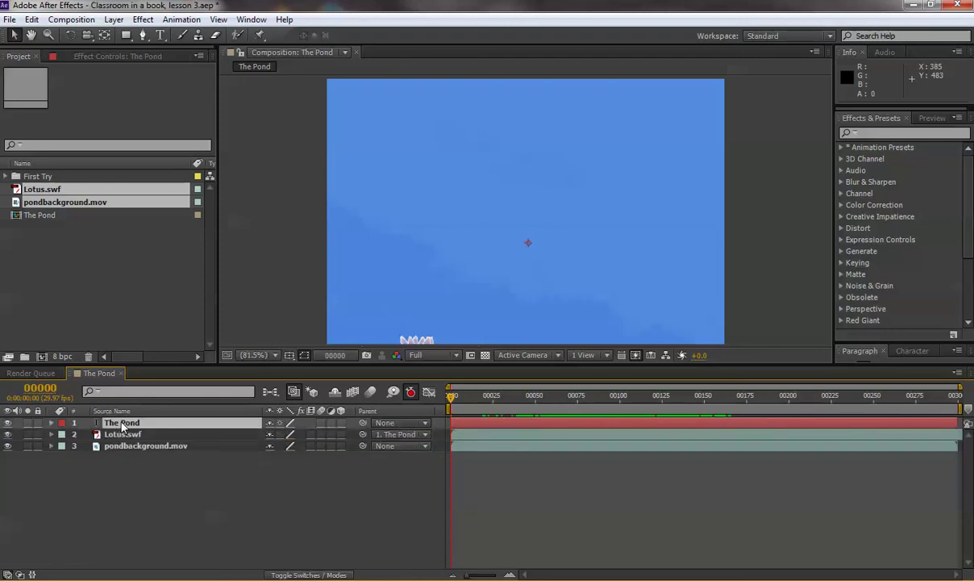
left_click(185, 492)
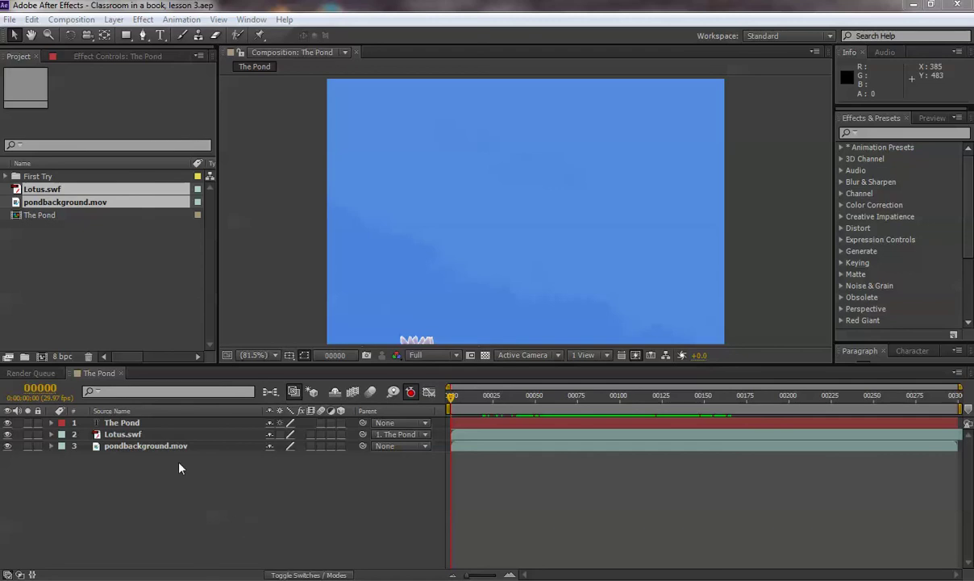
Import credits.psd as Composition - Retain Layer Sizes, keeping Editable Layer Styles.
double_click(38, 284)
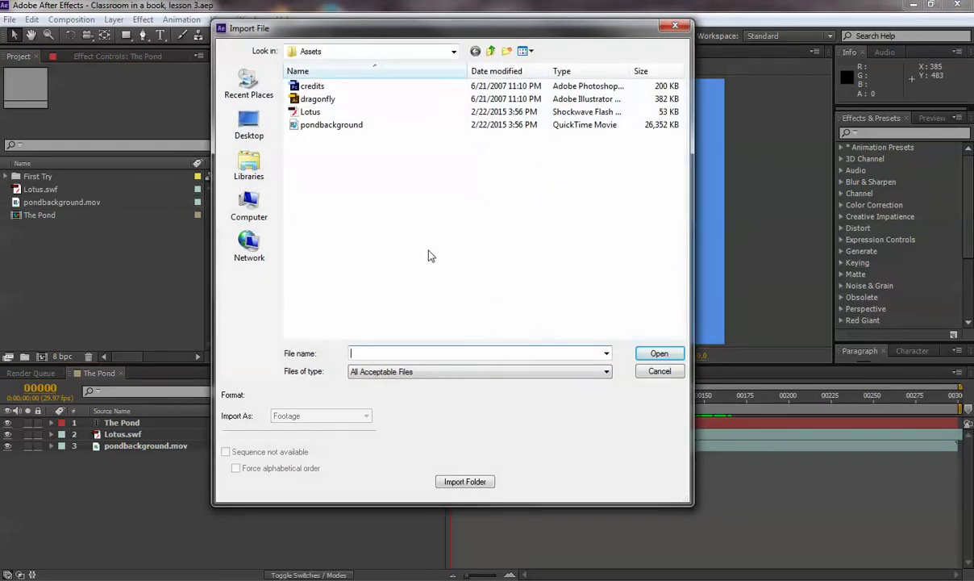
left_click(305, 87)
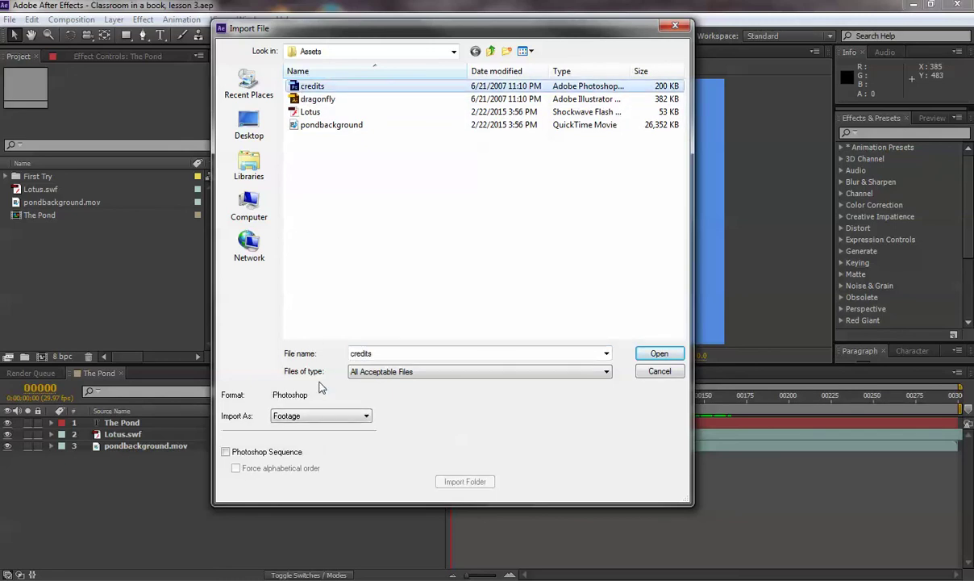
left_click(305, 416)
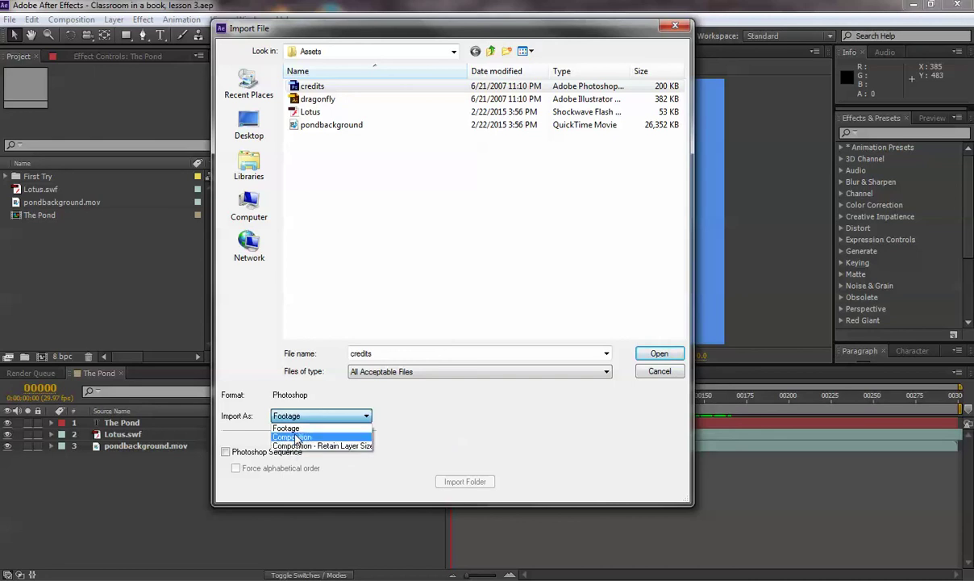
left_click(358, 446)
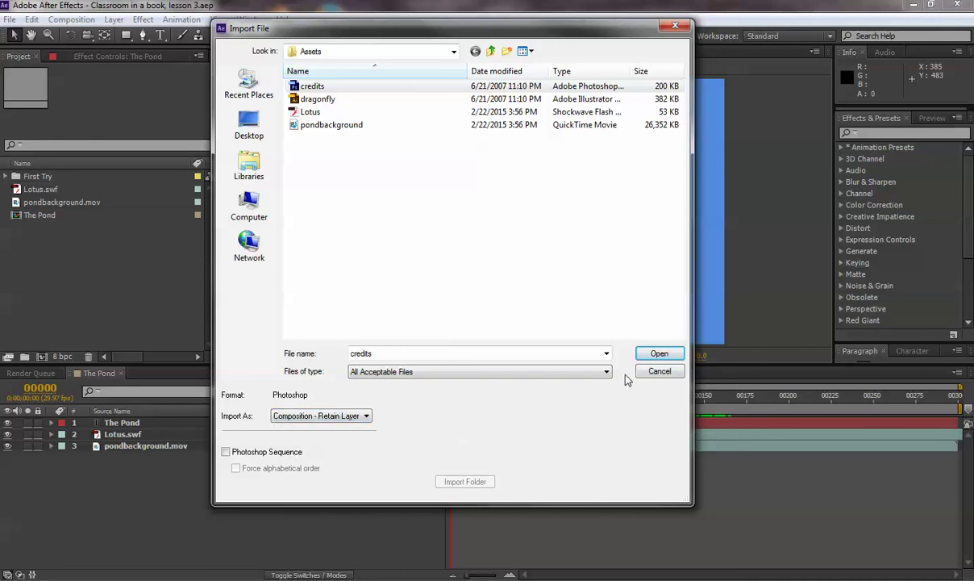
left_click(659, 353)
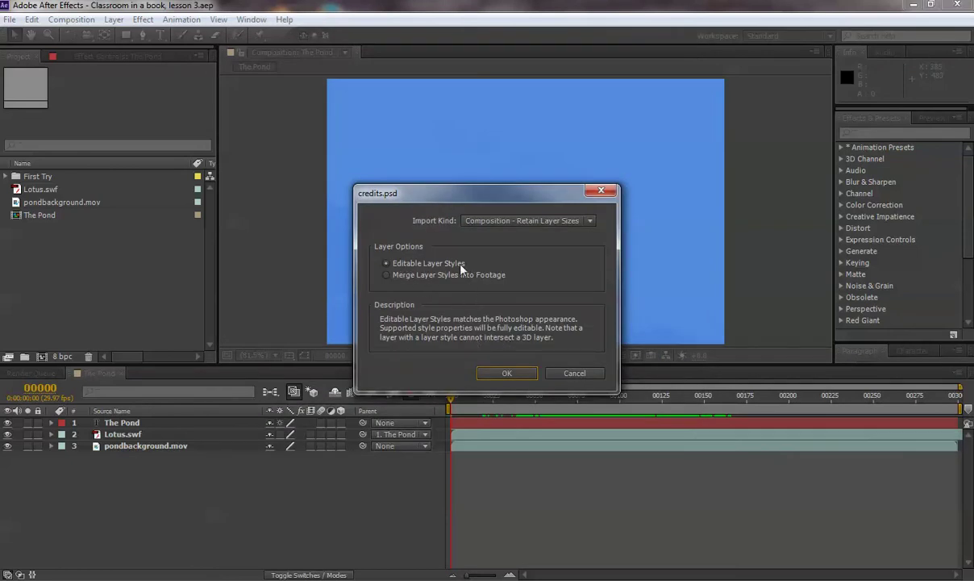
left_click(505, 375)
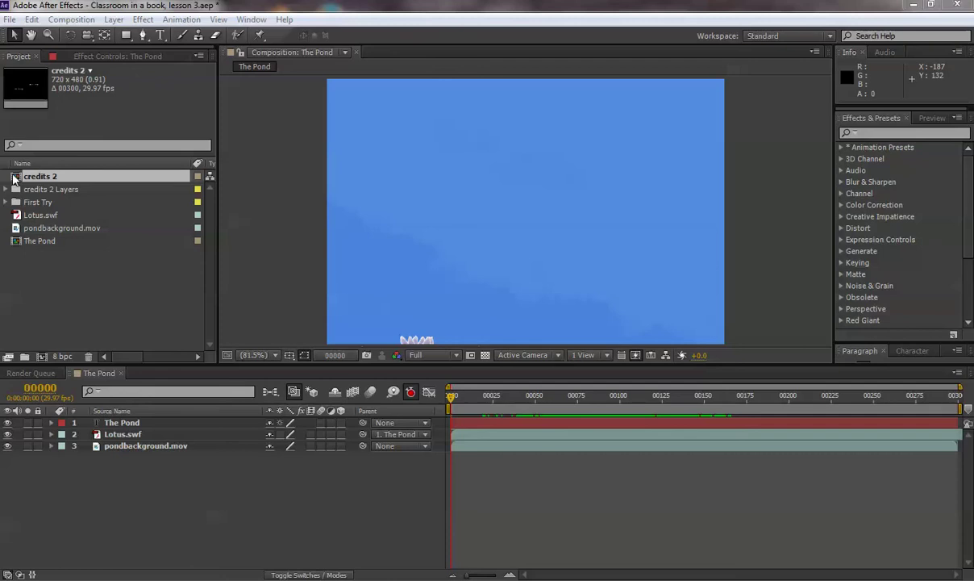
Place credits 2 as the top layer of The Pond and scrub to preview it.
left_click_drag(13, 178, 114, 425)
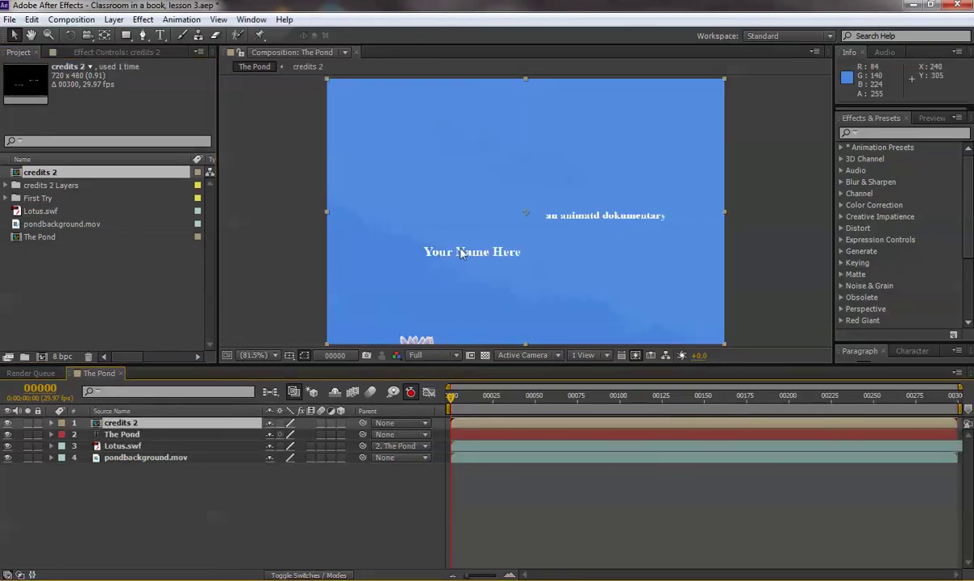
left_click_drag(450, 395, 493, 395)
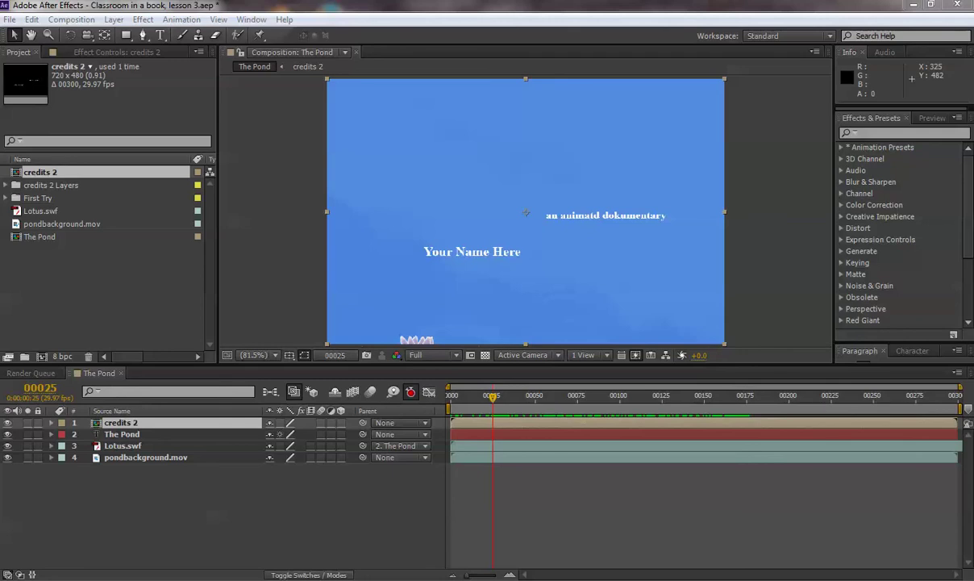
Open the credits 2 composition and view the Your Name Here layer on its own.
double_click(97, 426)
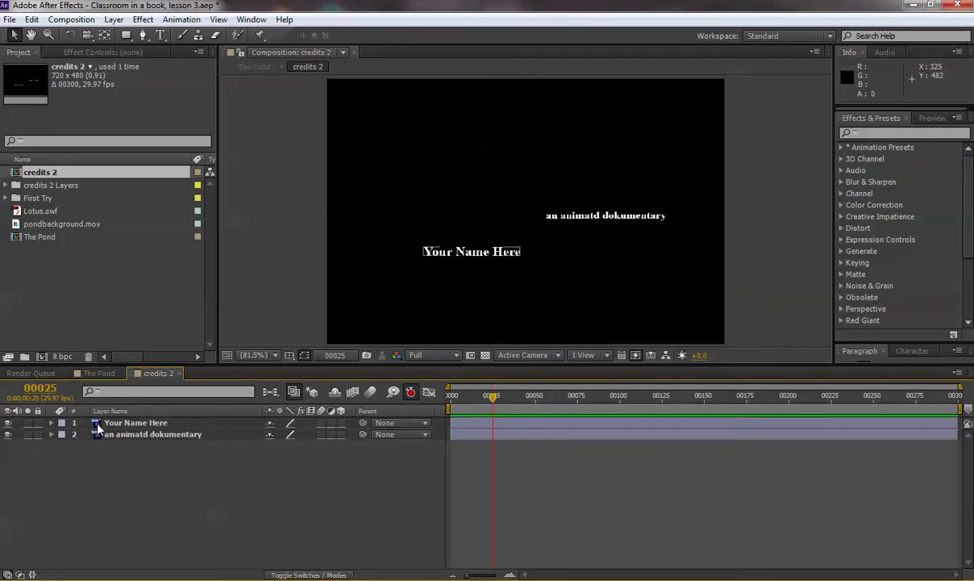
left_click(96, 435)
left_click(145, 424)
left_click(115, 428)
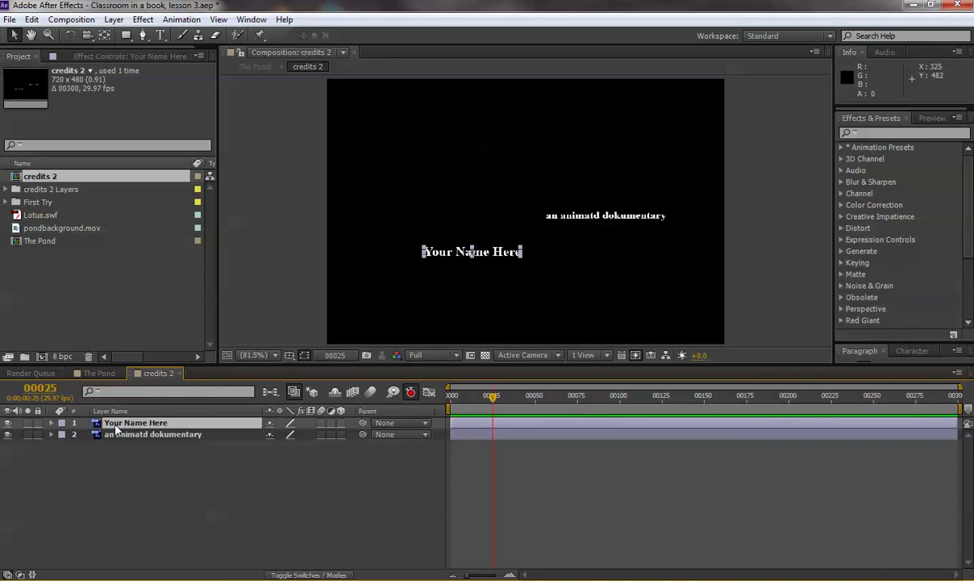
double_click(421, 237)
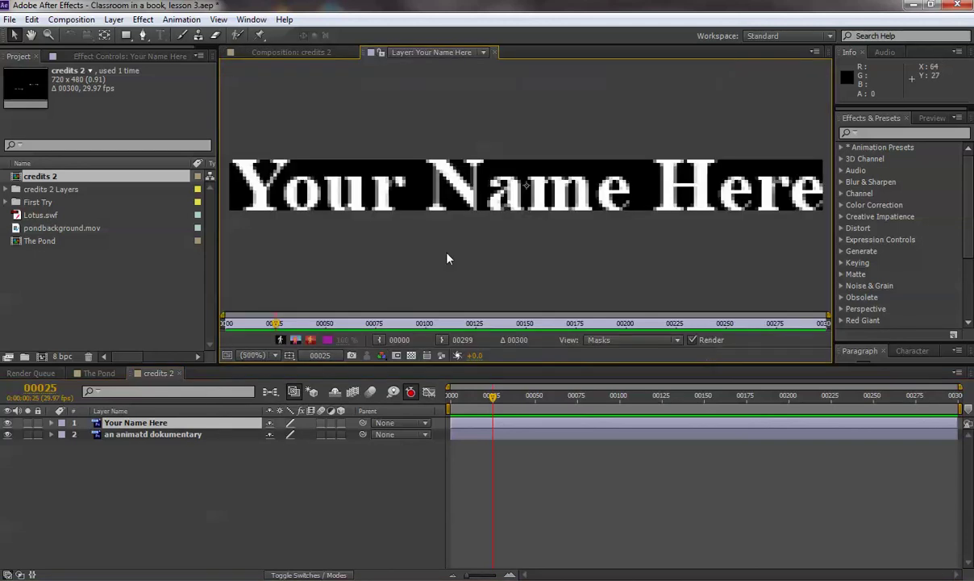
left_click(495, 52)
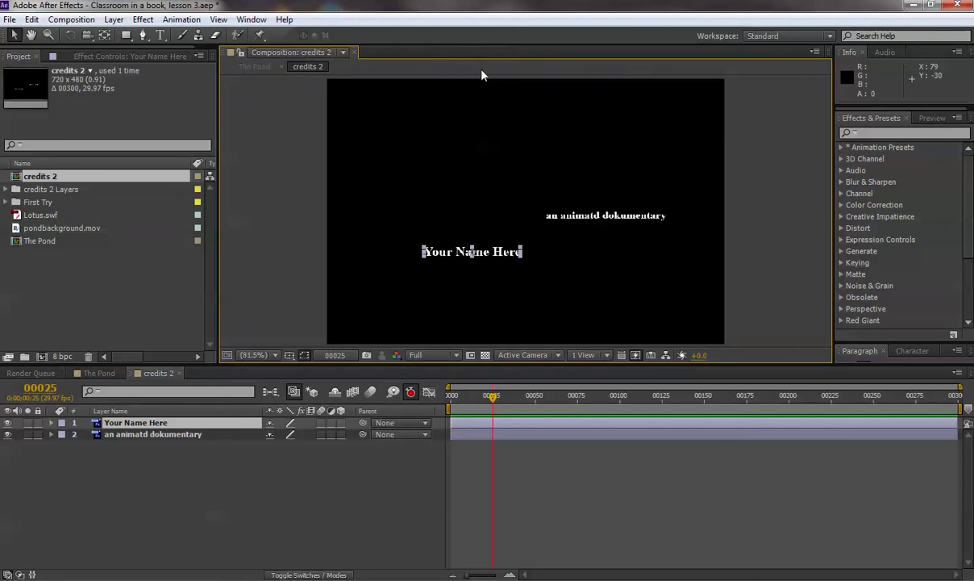
Select both text layers, Your Name Here and an animatd dokumentary, with Ctrl+A.
left_click(138, 425)
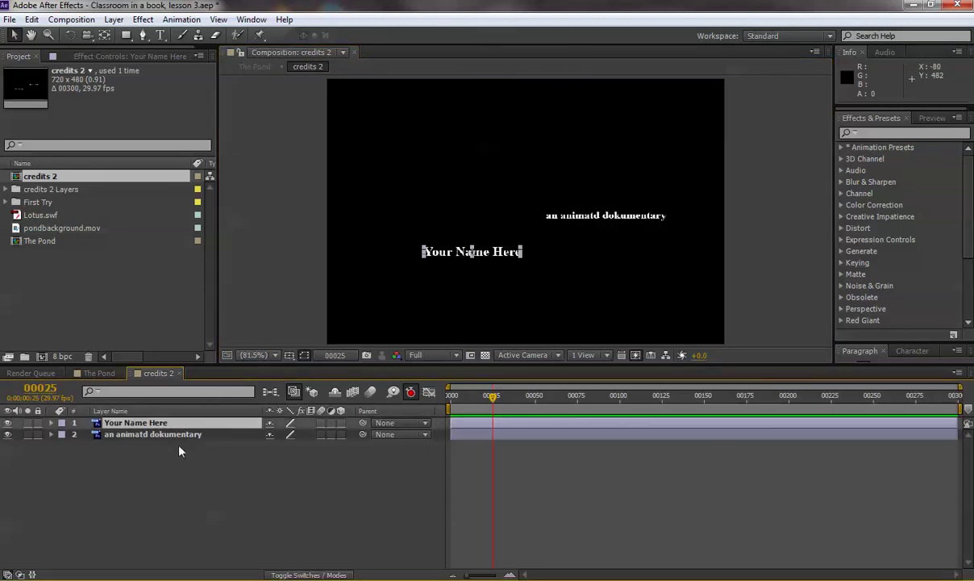
left_click(158, 435)
key("ctrl+a")
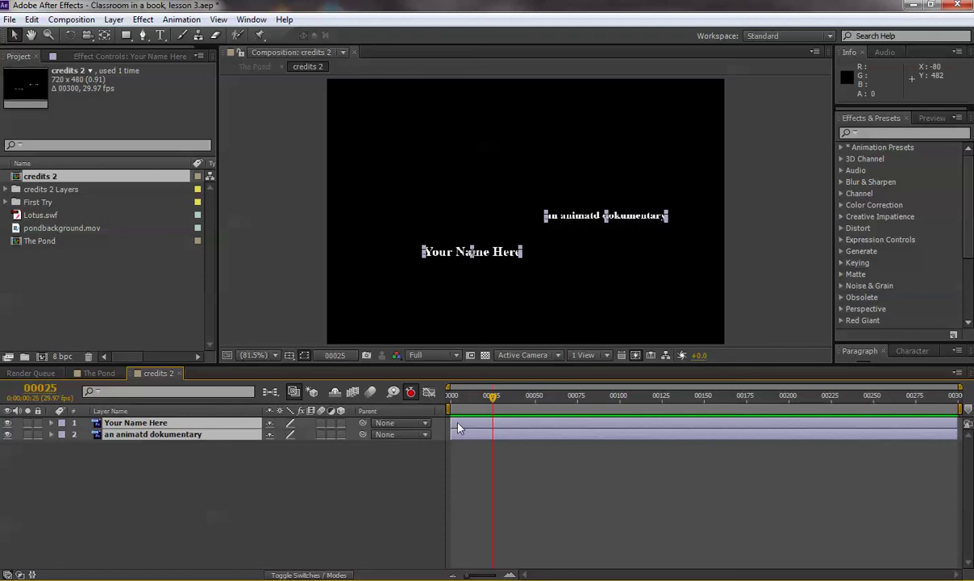
Convert both credit layers to editable text via Layer > Convert to Editable Text, then deselect.
left_click(114, 20)
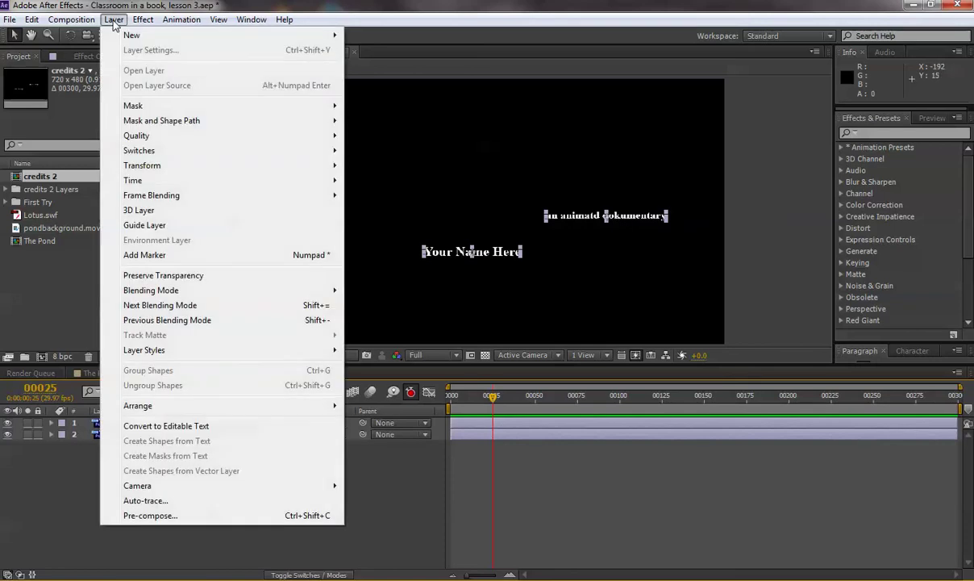
left_click(184, 434)
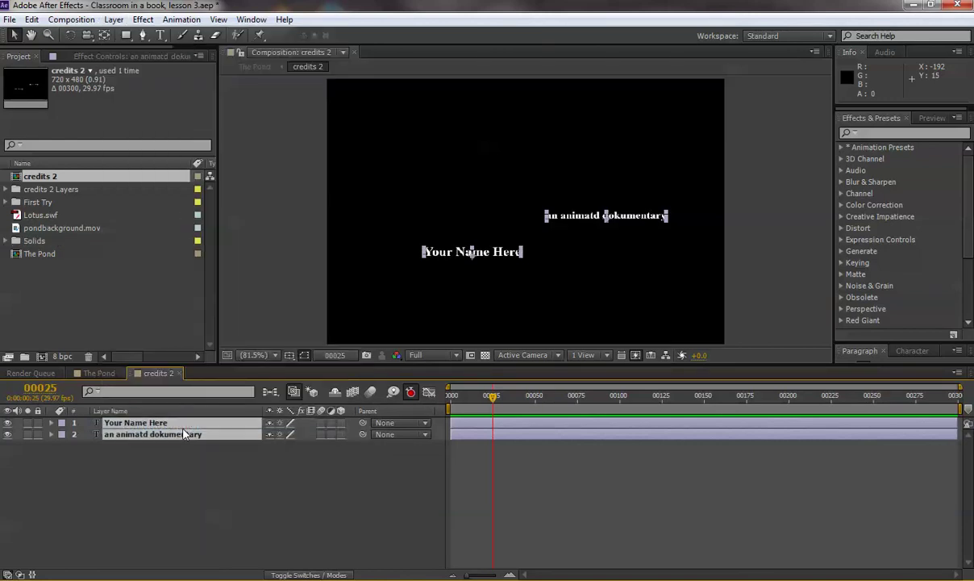
left_click(202, 504)
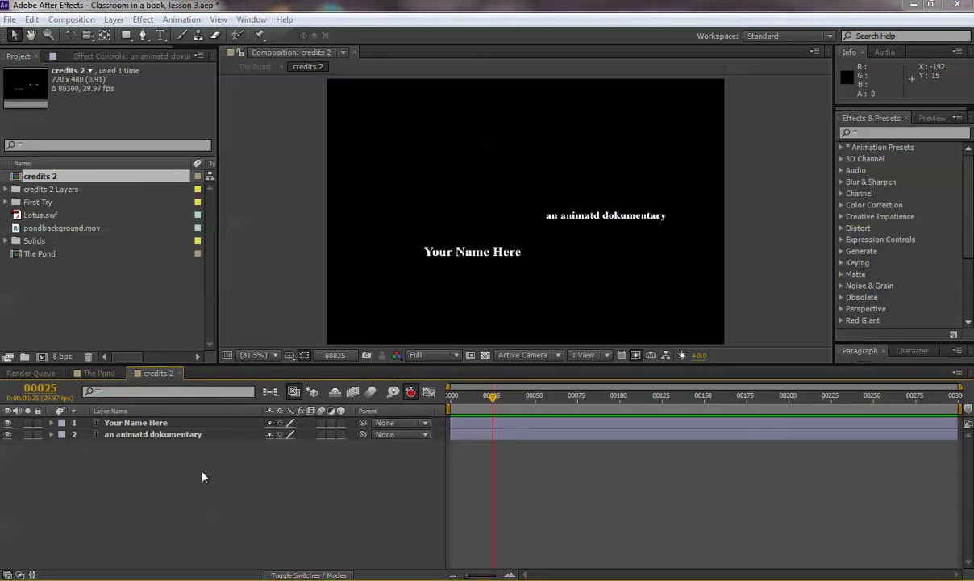
Fix the subtitle to 'an animated documentary', inserting 'e' and replacing 'k' with 'c'.
double_click(125, 436)
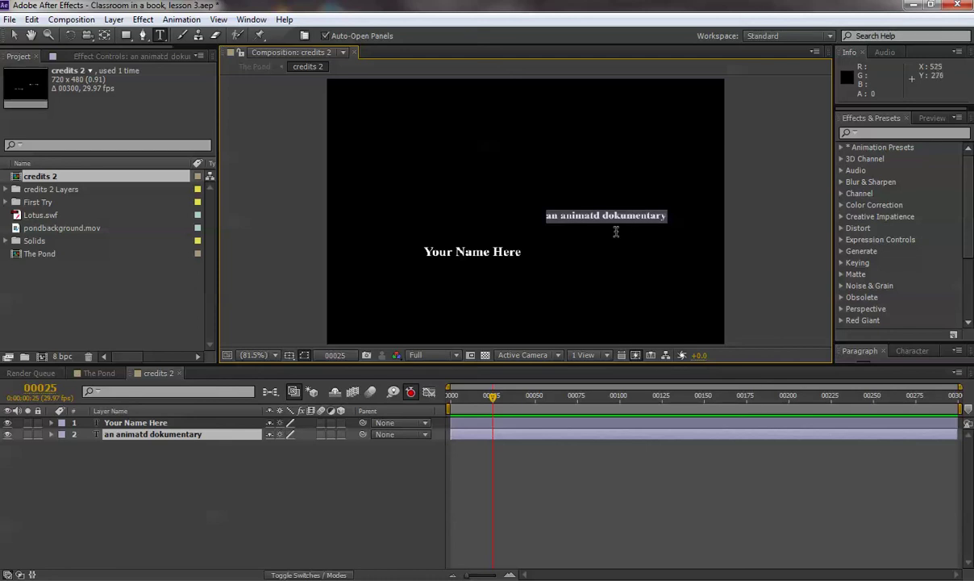
left_click(595, 215)
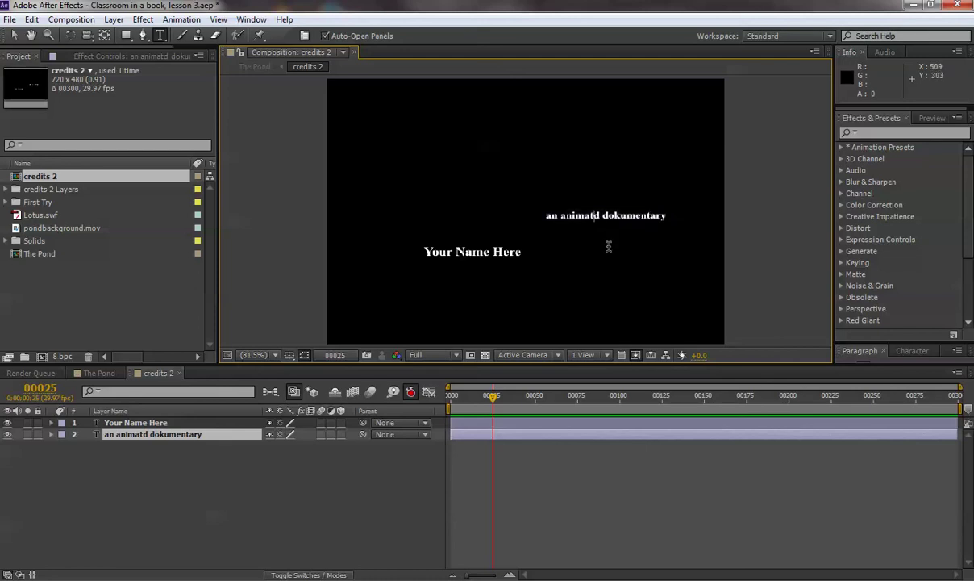
type("e")
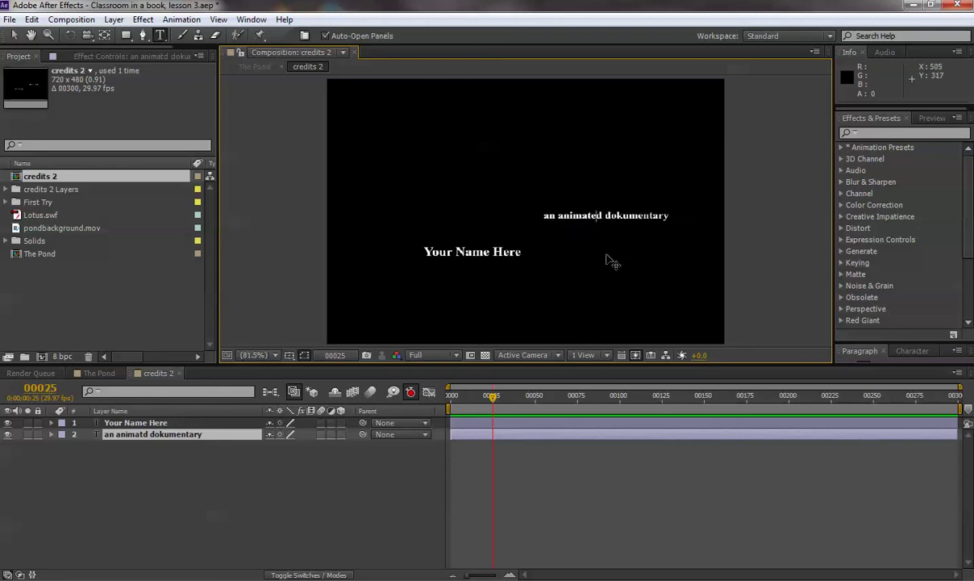
key("Right")
key("Right")
key("Right")
key("Right")
key("Right")
key("BackSpace")
type("c")
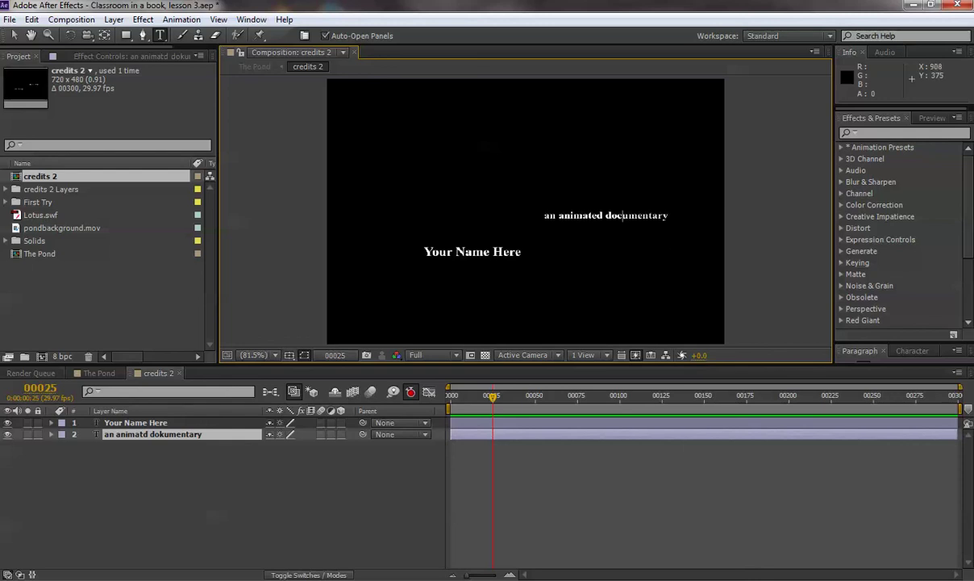
Exit text editing and select both credit text layers.
left_click(15, 36)
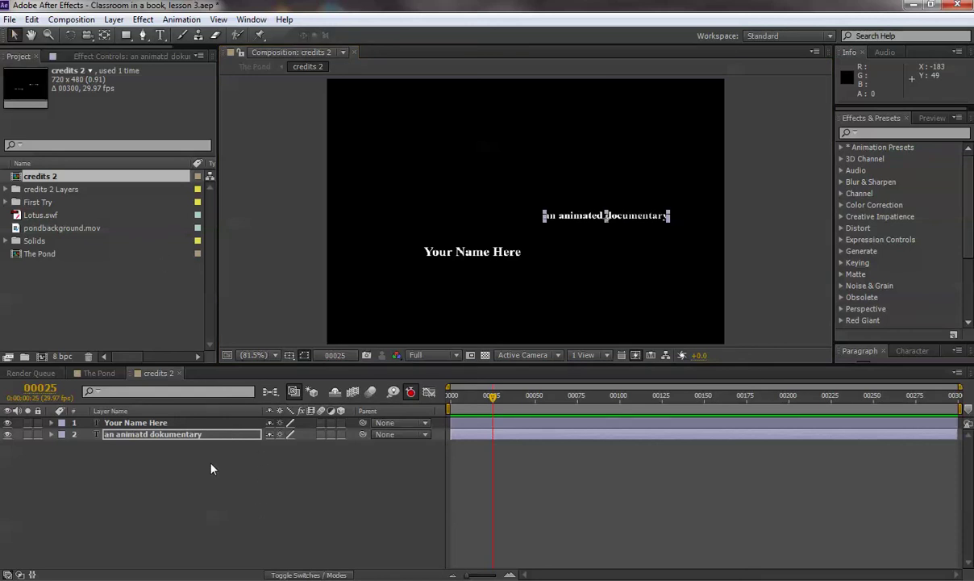
left_click(170, 452)
left_click_drag(167, 448, 141, 421)
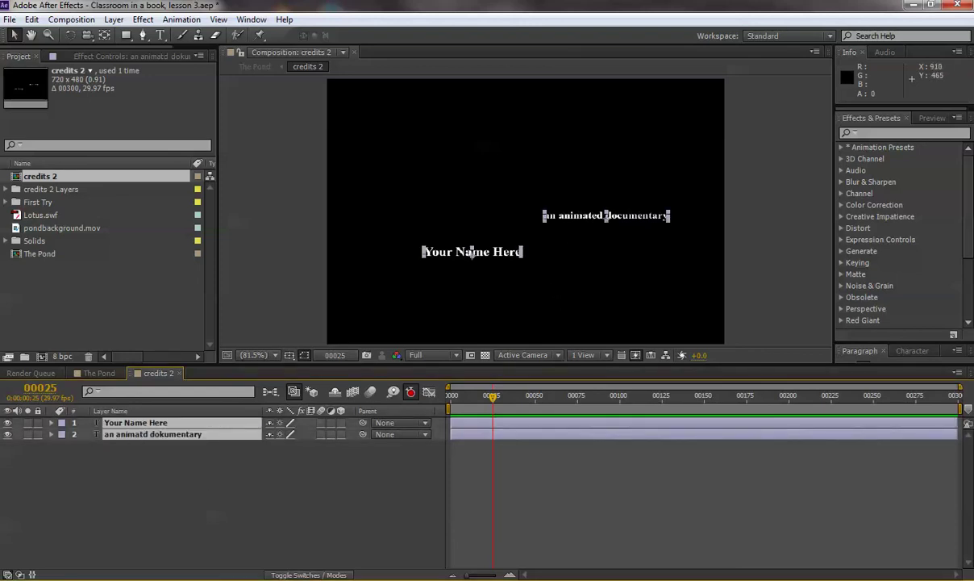
Set both credit layers' font family to Myriad Pro in the Character panel.
left_click_drag(877, 341, 861, 158)
left_click(912, 164)
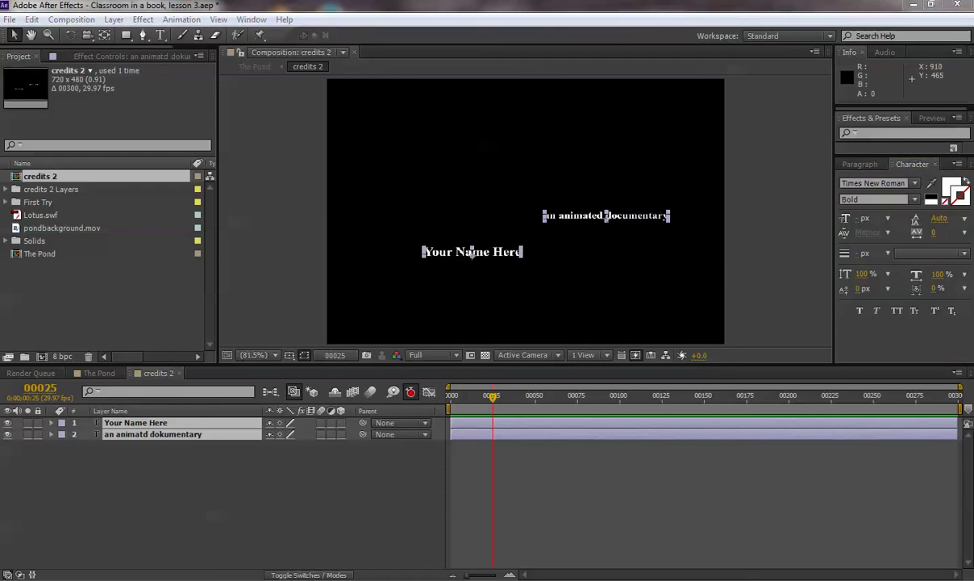
left_click(917, 184)
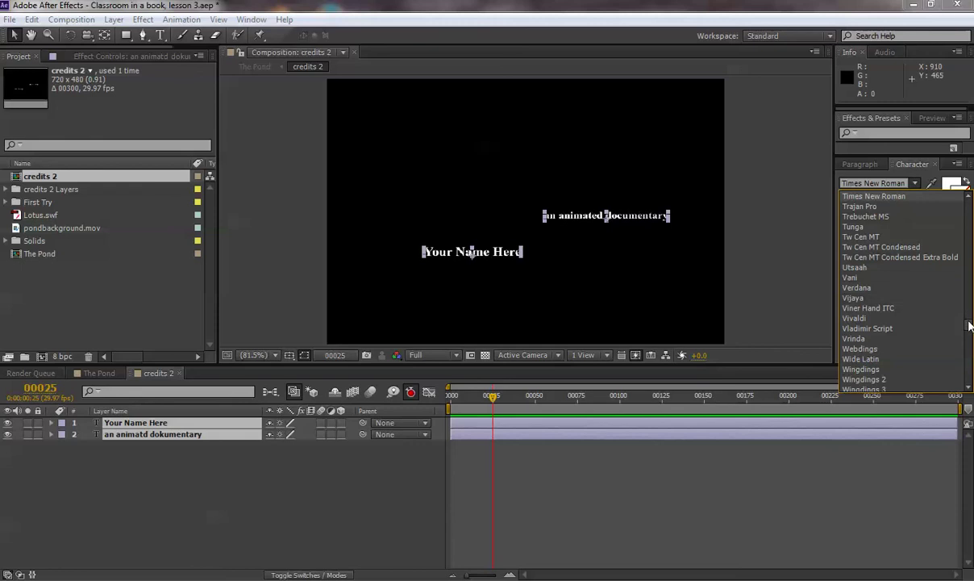
left_click_drag(970, 327, 971, 287)
left_click(863, 267)
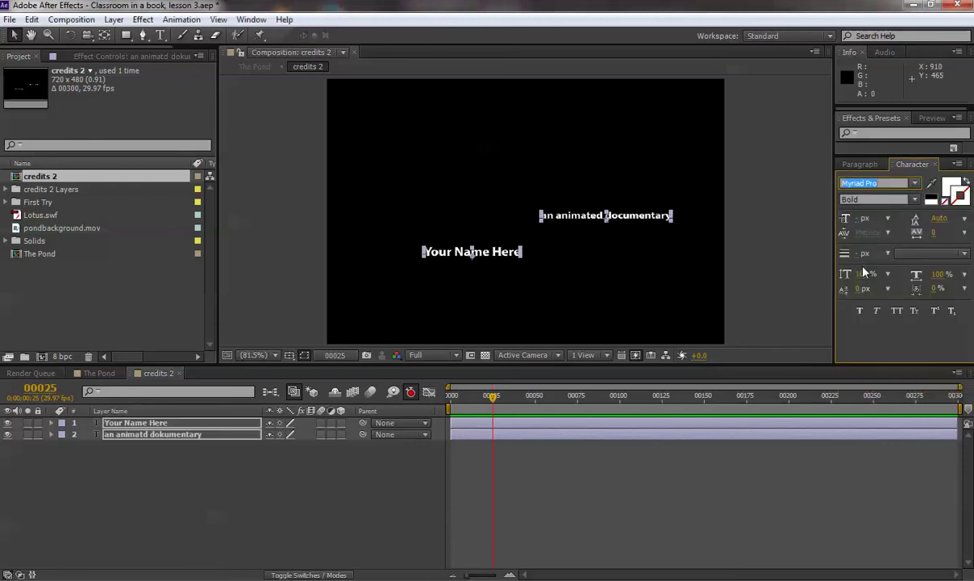